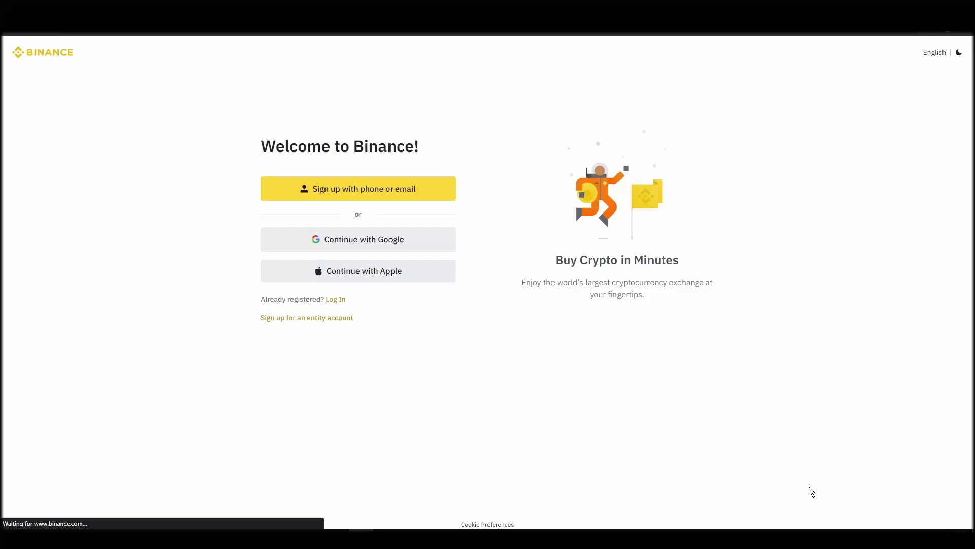
Step: Register a Binance account with the user's email address and a password, accepting the terms
left_click(370, 196)
key("Tab")
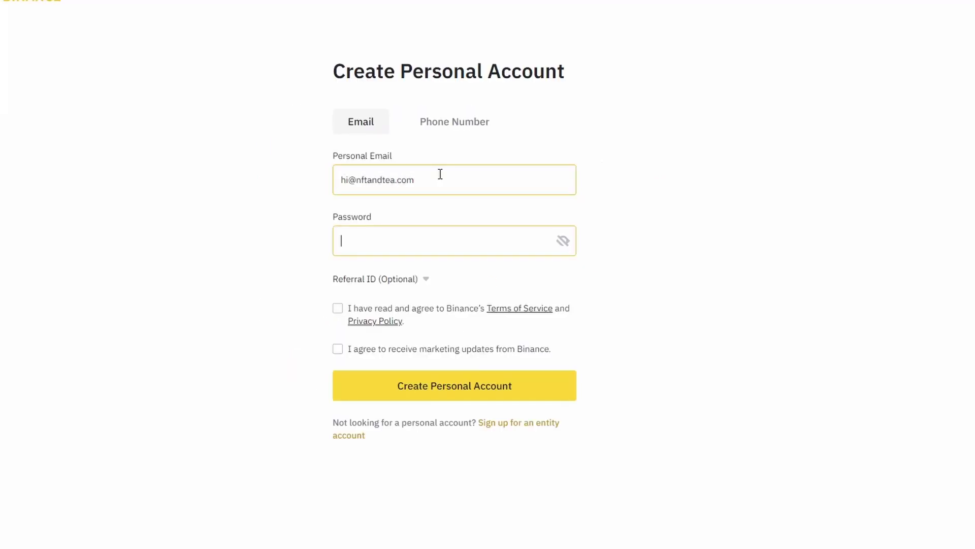
type("•••••••••••")
left_click(338, 308)
left_click(509, 401)
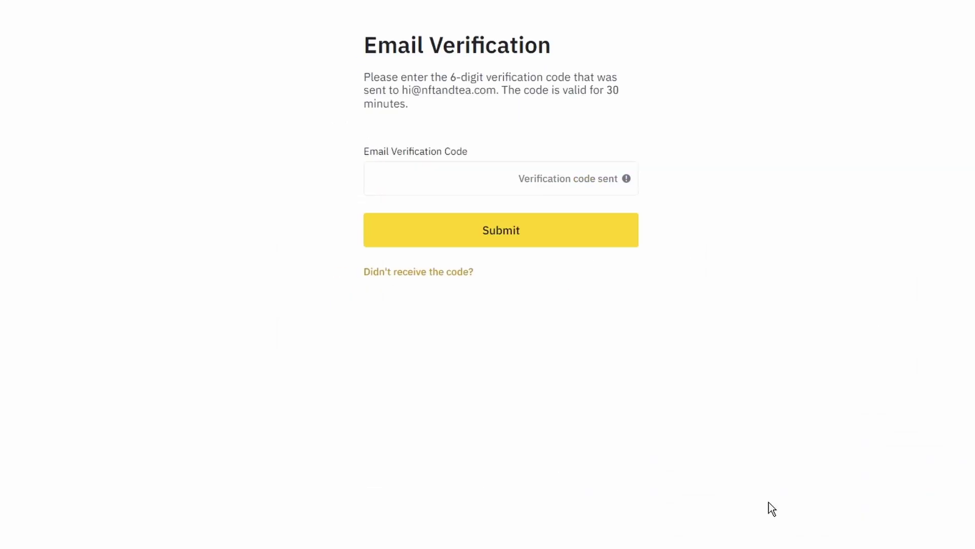
Step: Enter the emailed verification code to confirm the account
left_click(473, 192)
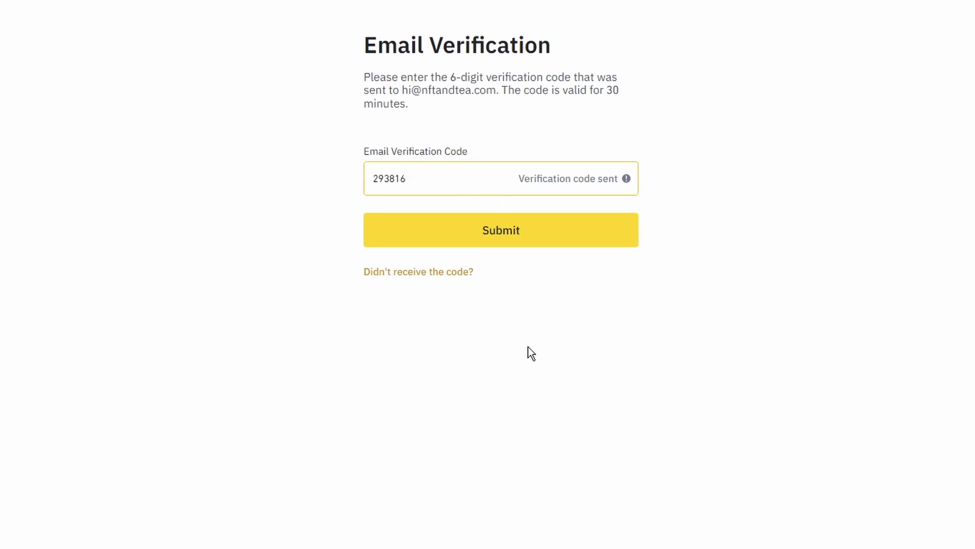
left_click(533, 236)
Step: Start identity verification with Greece as residence and nationality, plus the user's name and birth date
left_click(341, 355)
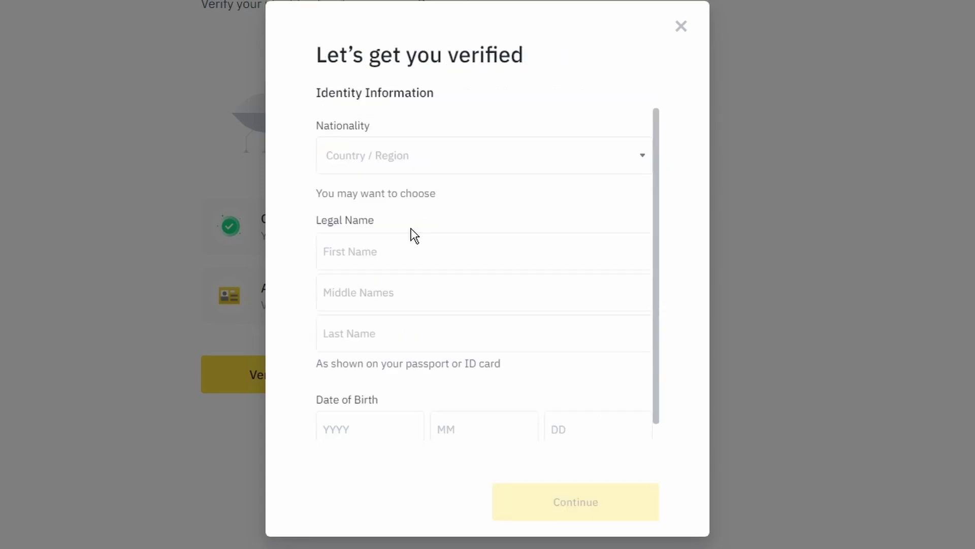
left_click(533, 162)
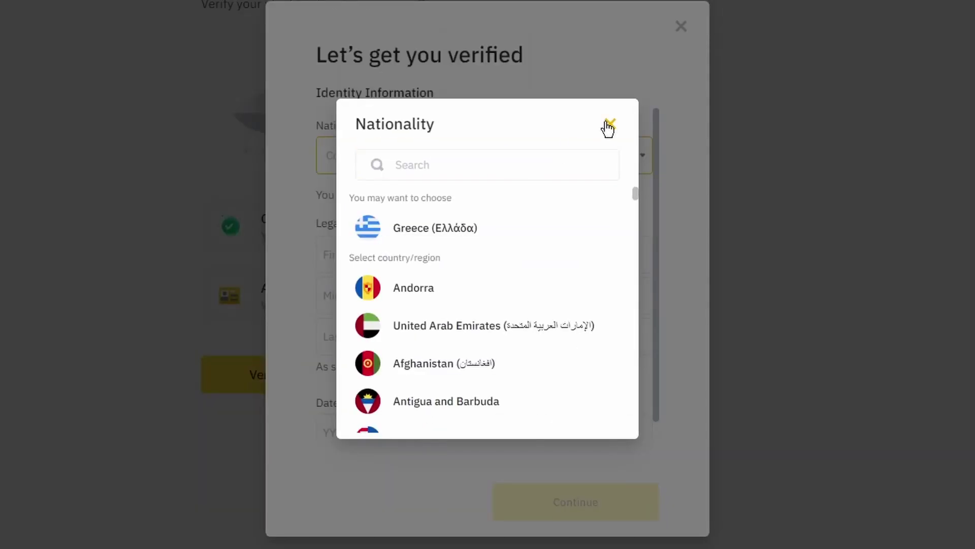
left_click(607, 126)
left_click(535, 234)
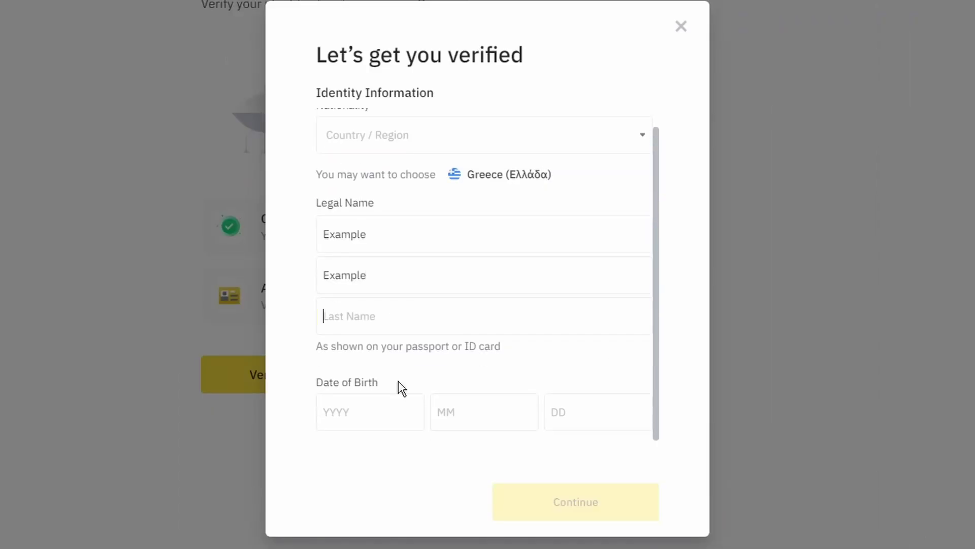
type("Example")
left_click(416, 412)
type("19981111")
left_click(508, 174)
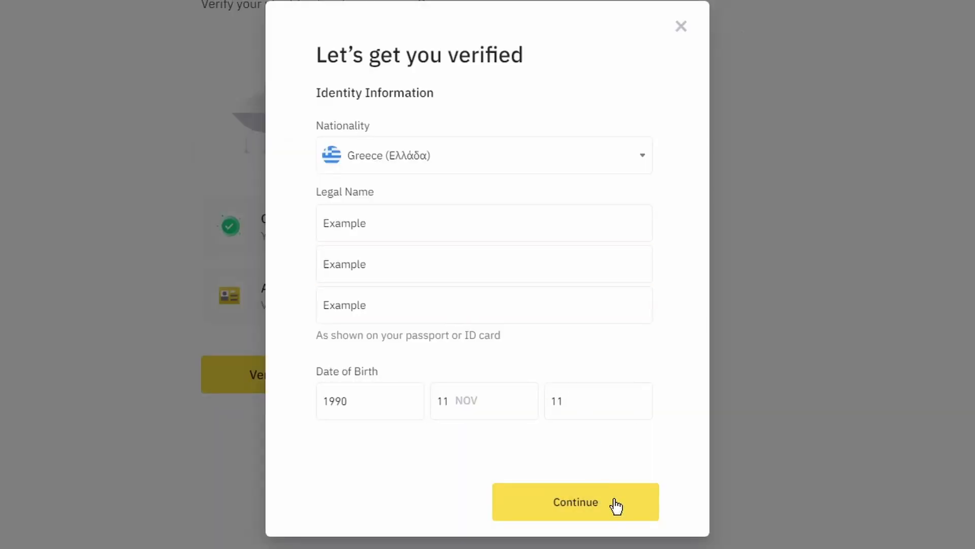
left_click(616, 502)
Step: Fill in the home address fields, including street, postal code and city, and submit them
left_click(430, 133)
type("Example")
left_click(429, 206)
type("Example")
left_click(425, 268)
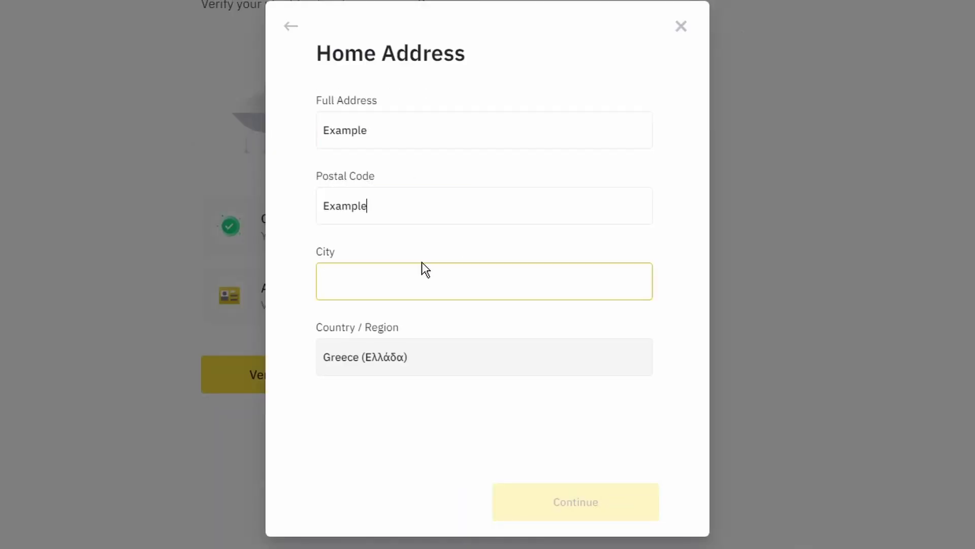
type("Example")
left_click(592, 503)
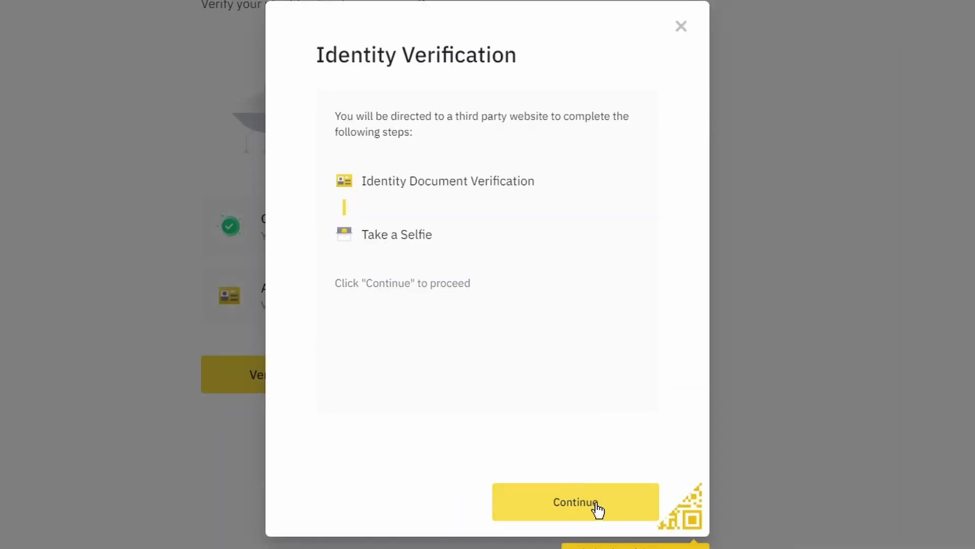
Step: Pick Driver's license as the Greek identity document and allow camera access
left_click(592, 502)
left_click(495, 238)
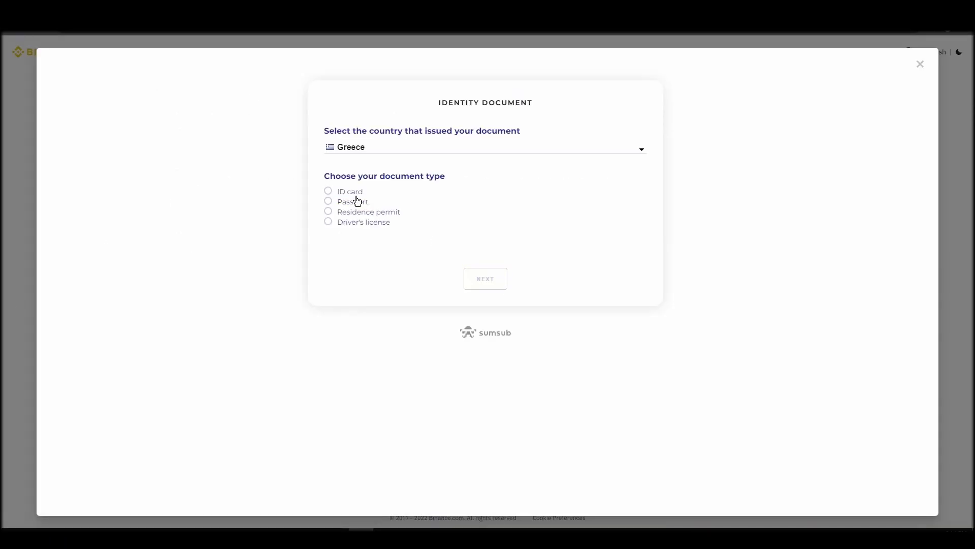
left_click(355, 200)
left_click(363, 221)
left_click(483, 400)
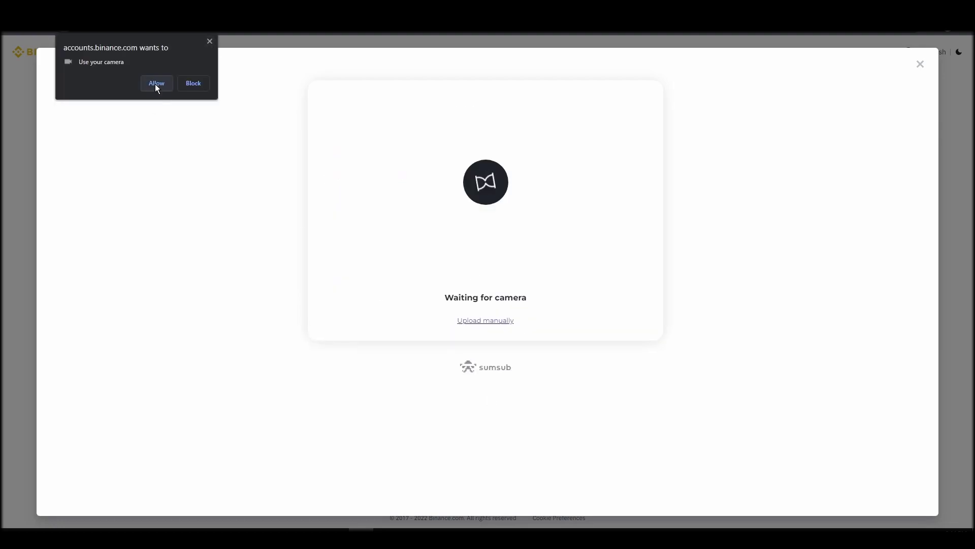
scroll(413, 354, "down", 2)
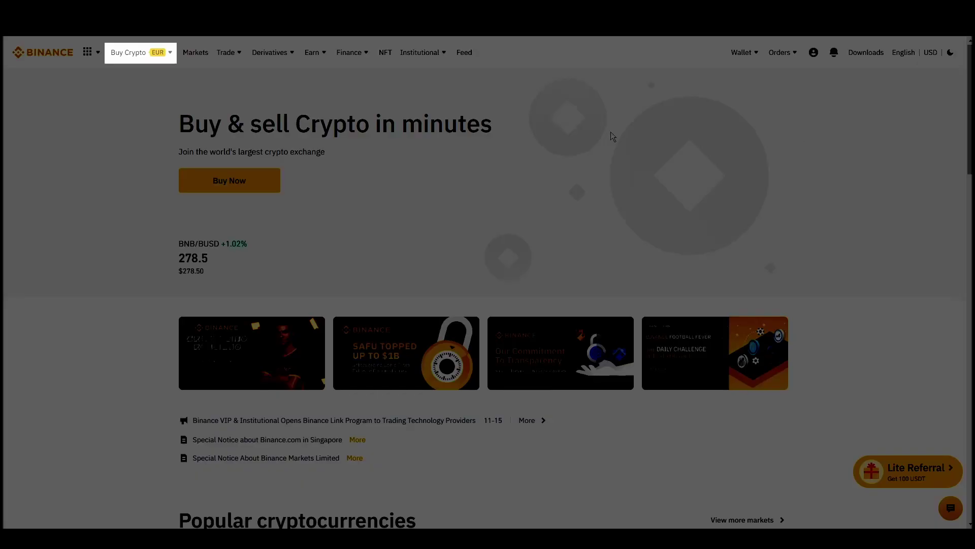
Step: Buy ETH with a credit/debit card, spending 15 EUR
mouse_move(154, 63)
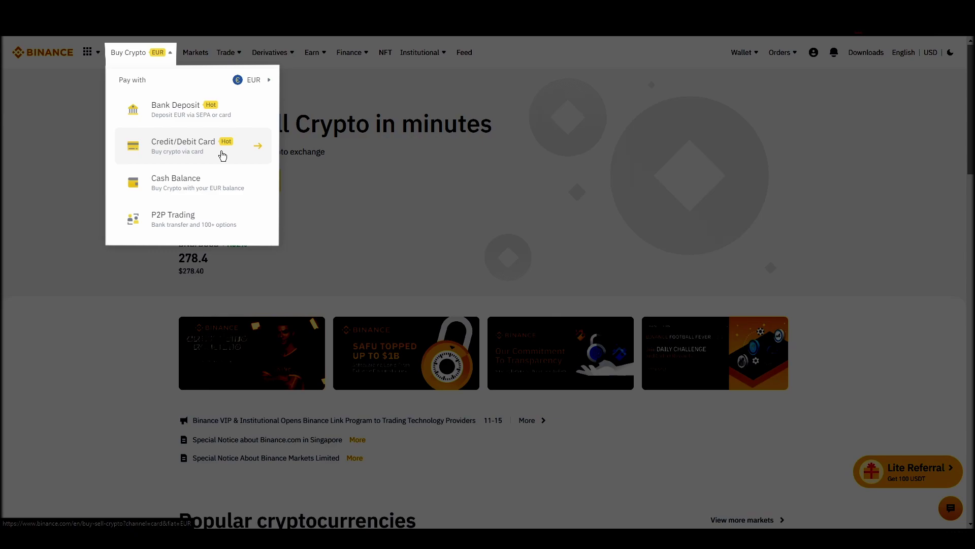
left_click(223, 155)
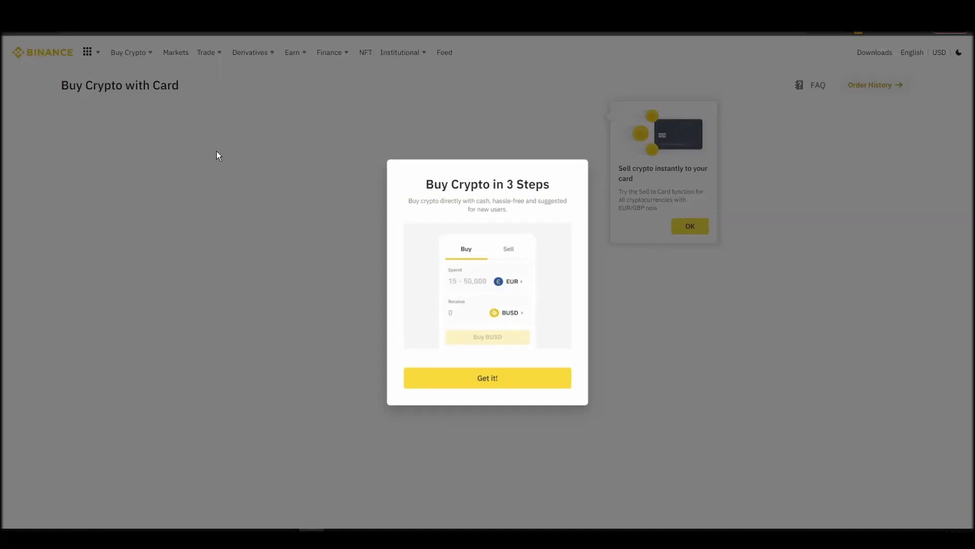
left_click(514, 381)
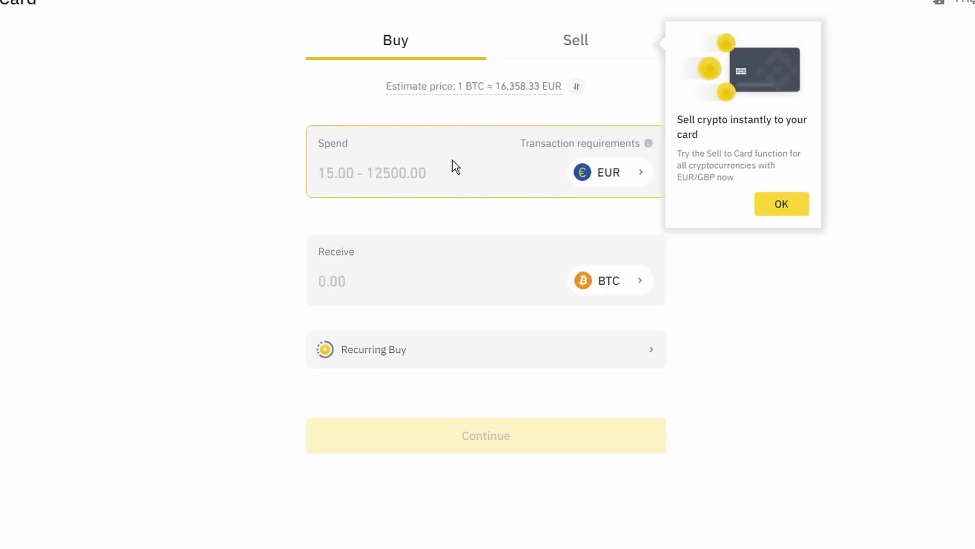
left_click(616, 294)
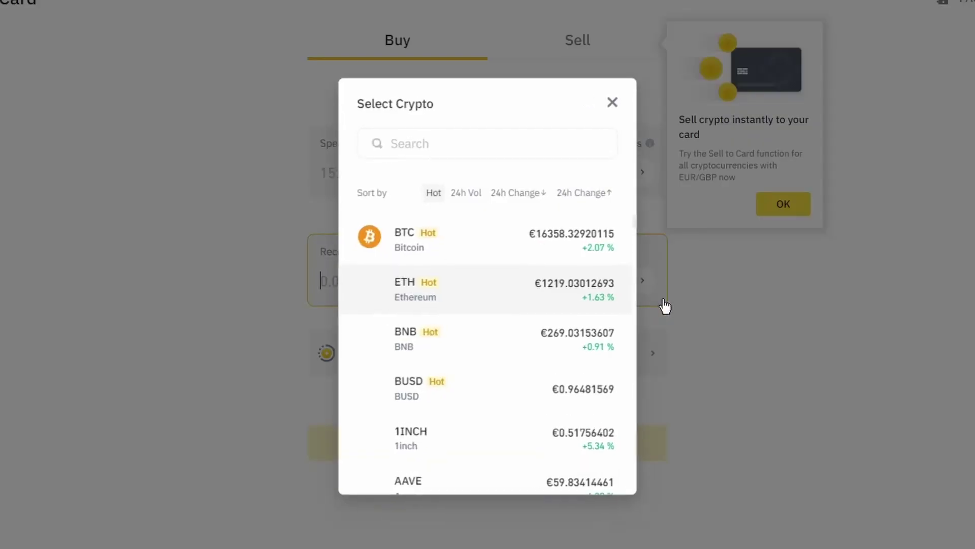
left_click(474, 298)
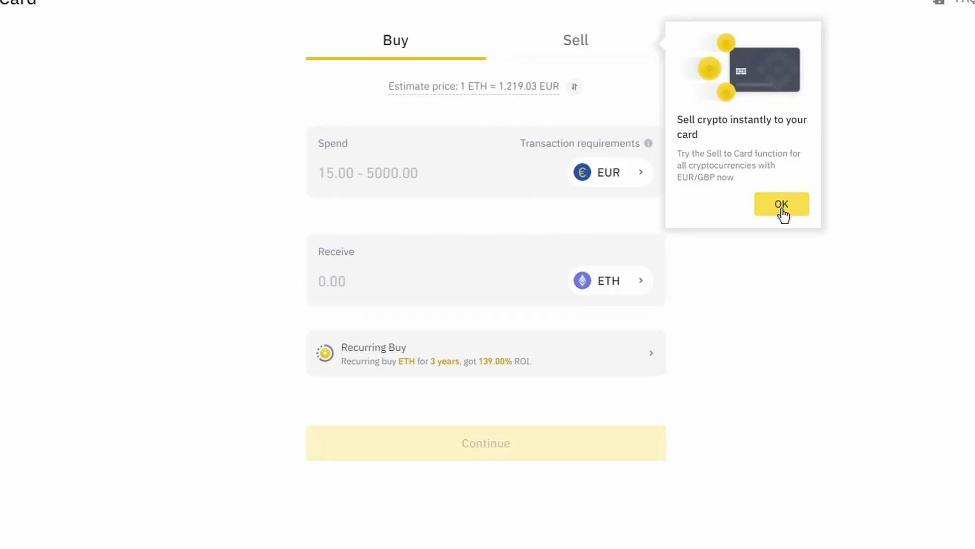
left_click(781, 205)
left_click(405, 174)
type("15")
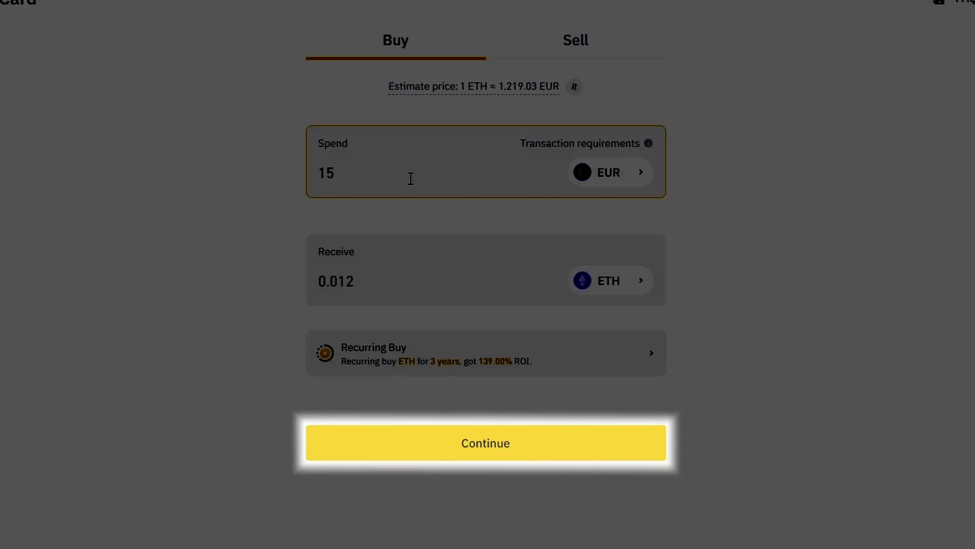
left_click(486, 421)
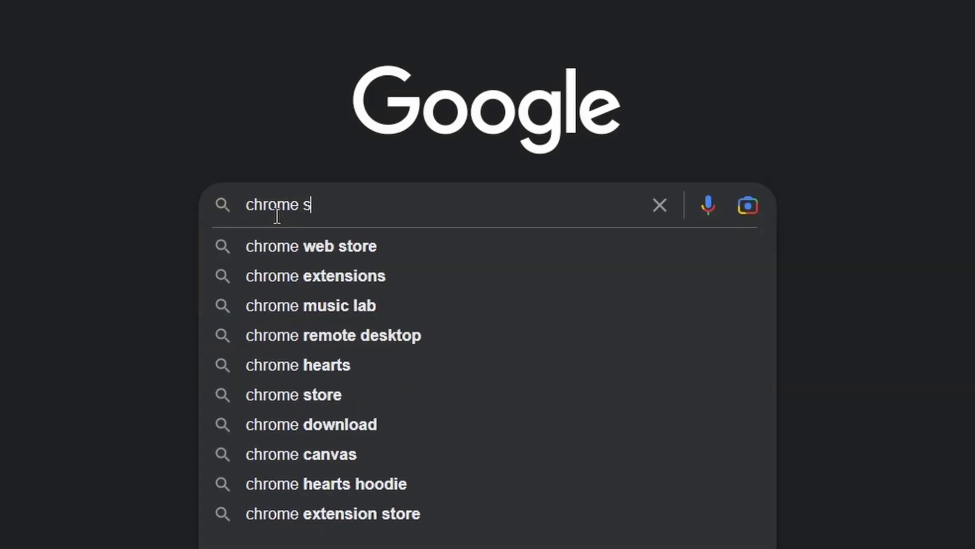
Step: Find the MetaMask extension in the Chrome Web Store and open its listing
key("Return")
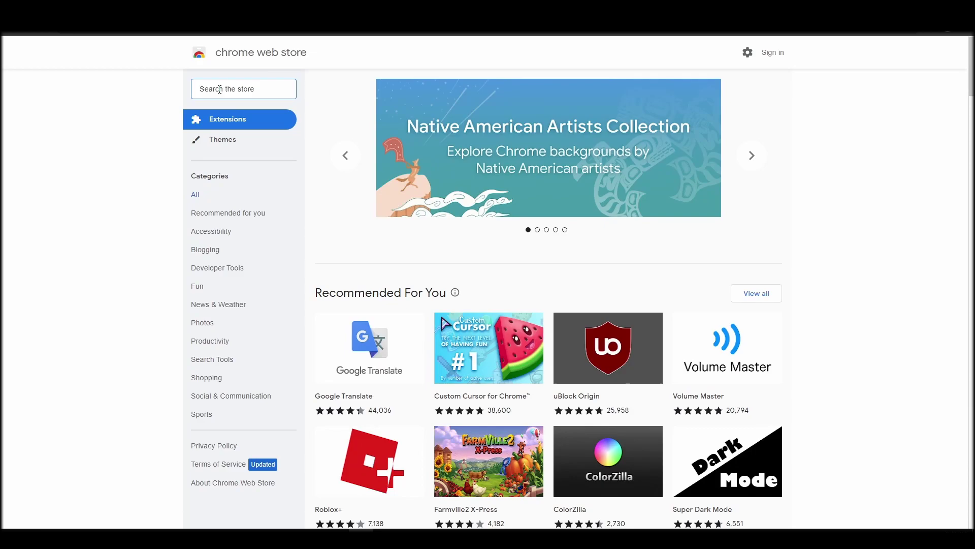
type("metamask")
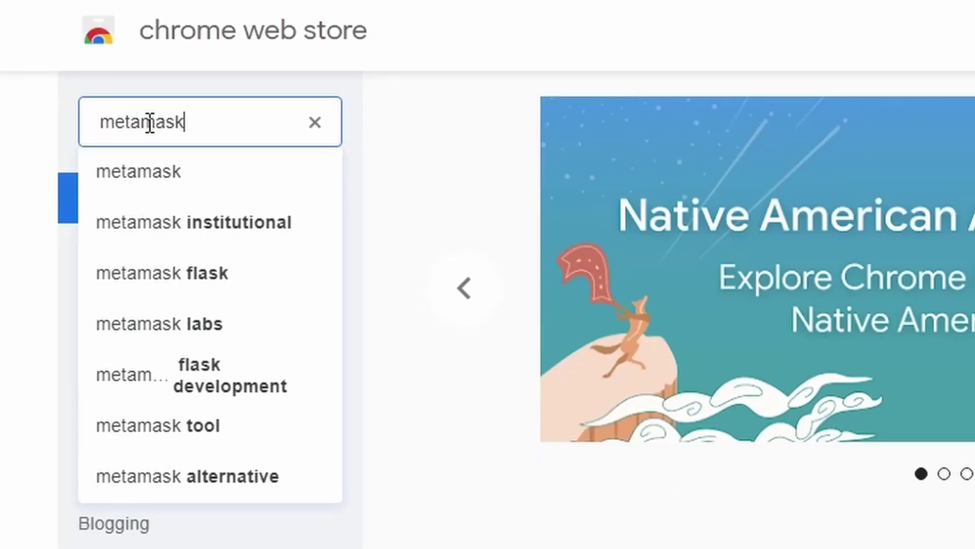
key("Return")
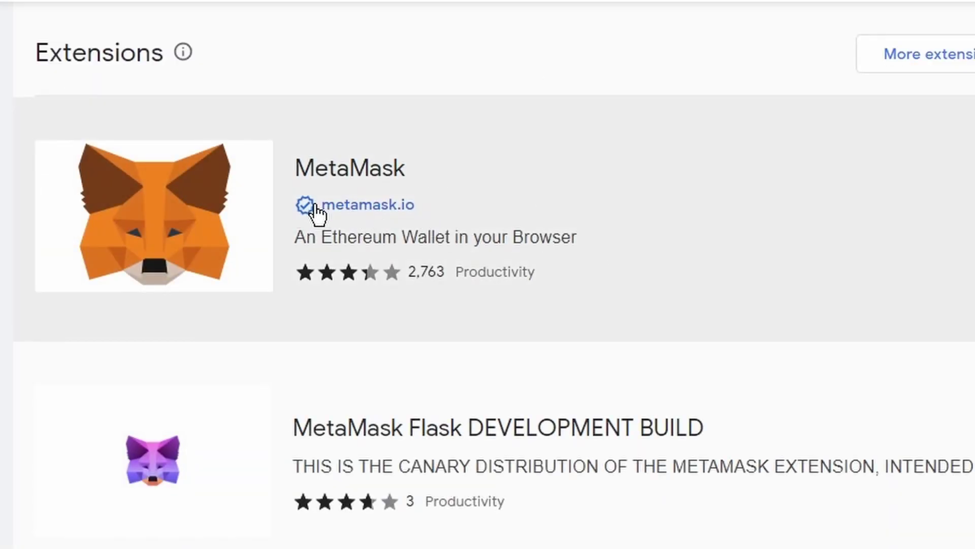
left_click(472, 173)
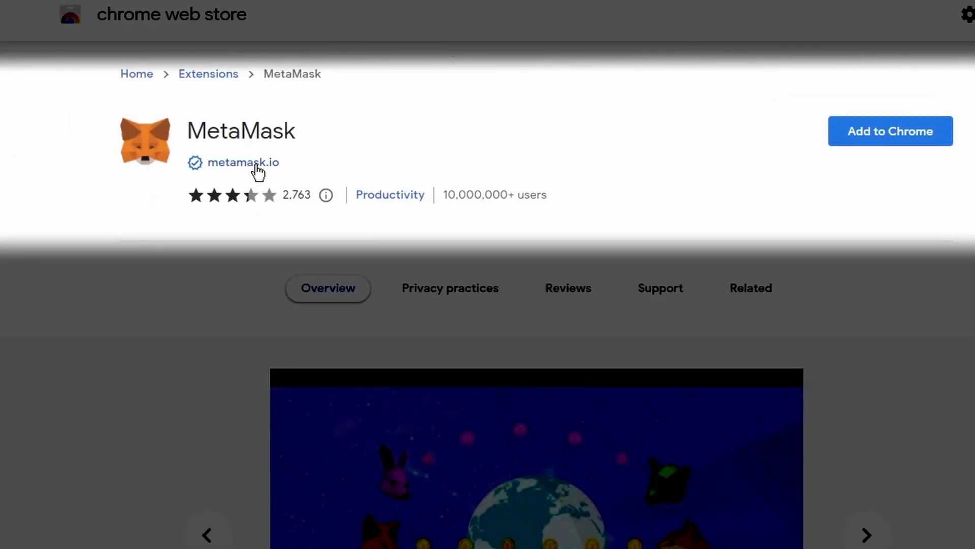
Step: Verify it against the official metamask.io site, then add MetaMask to Chrome
left_click(257, 165)
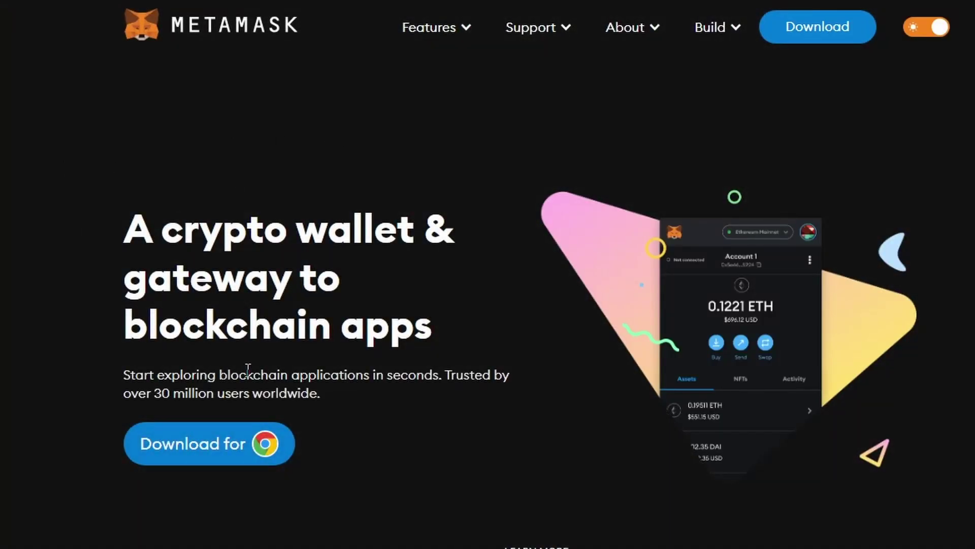
left_click(167, 457)
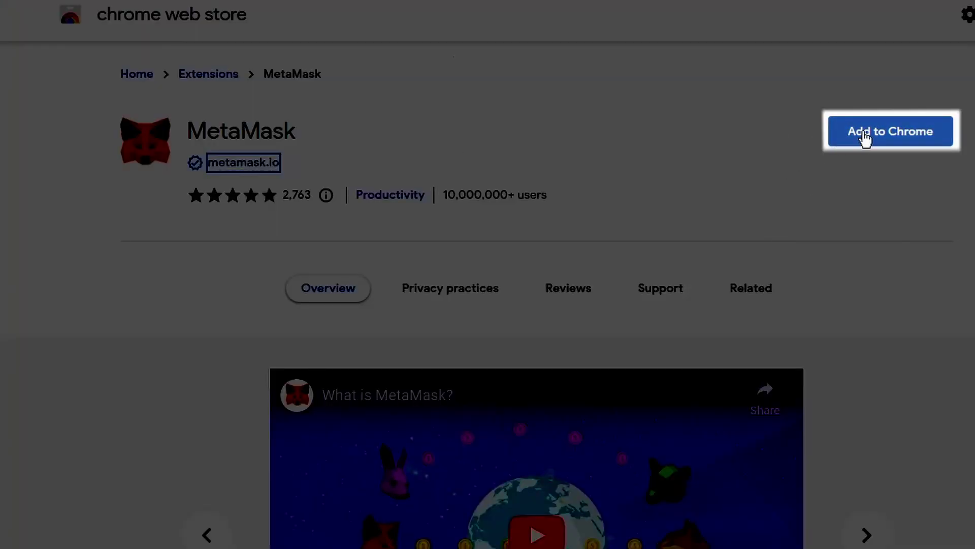
left_click(864, 138)
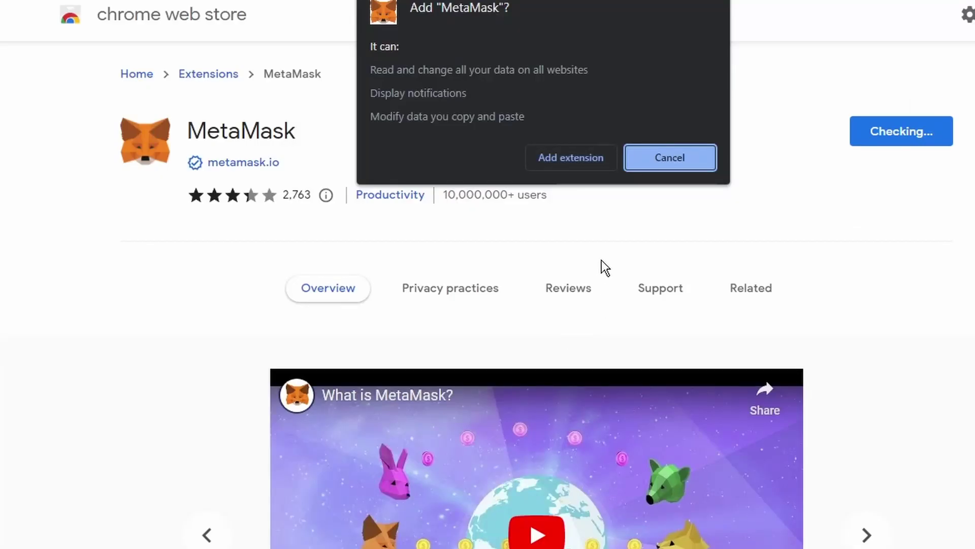
left_click(582, 159)
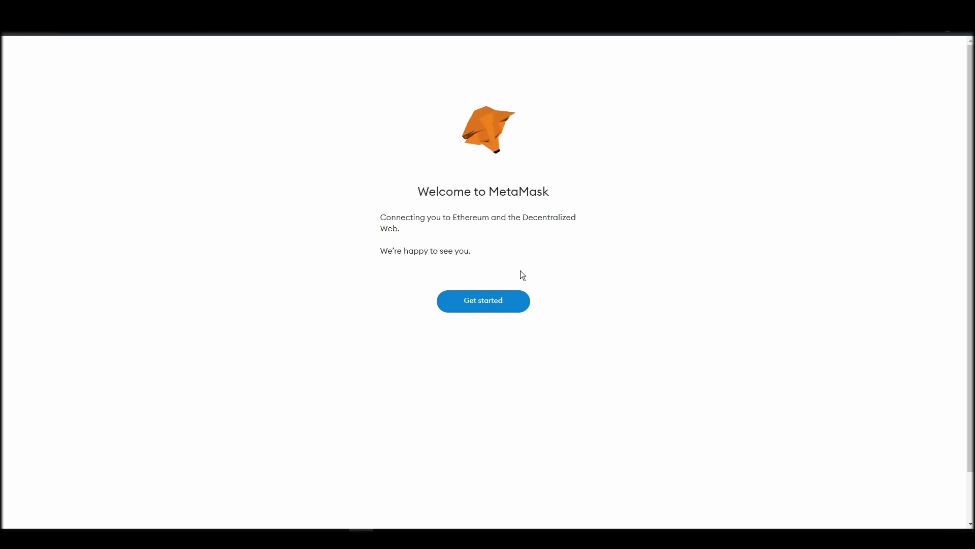
Step: Create a new MetaMask wallet with a confirmed password and the Terms of use accepted
left_click(463, 300)
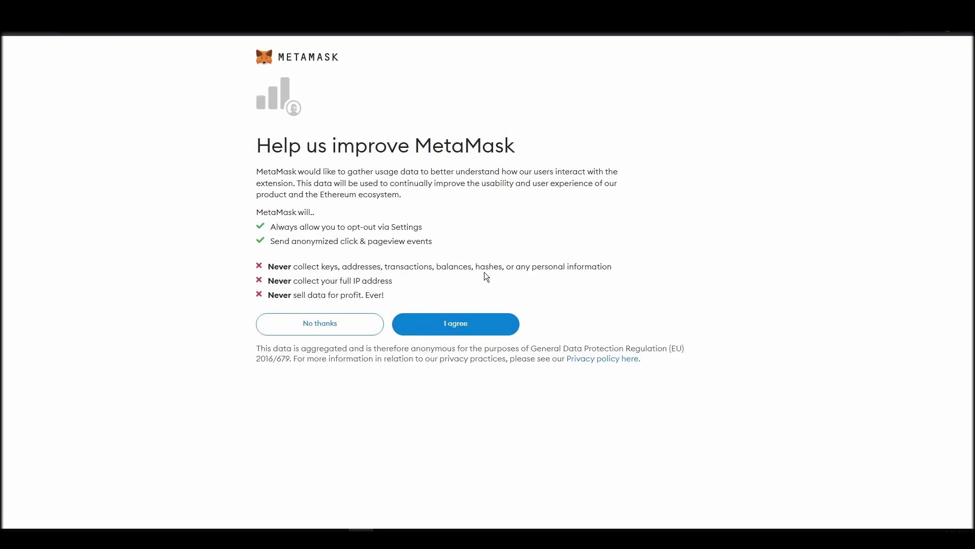
left_click(351, 319)
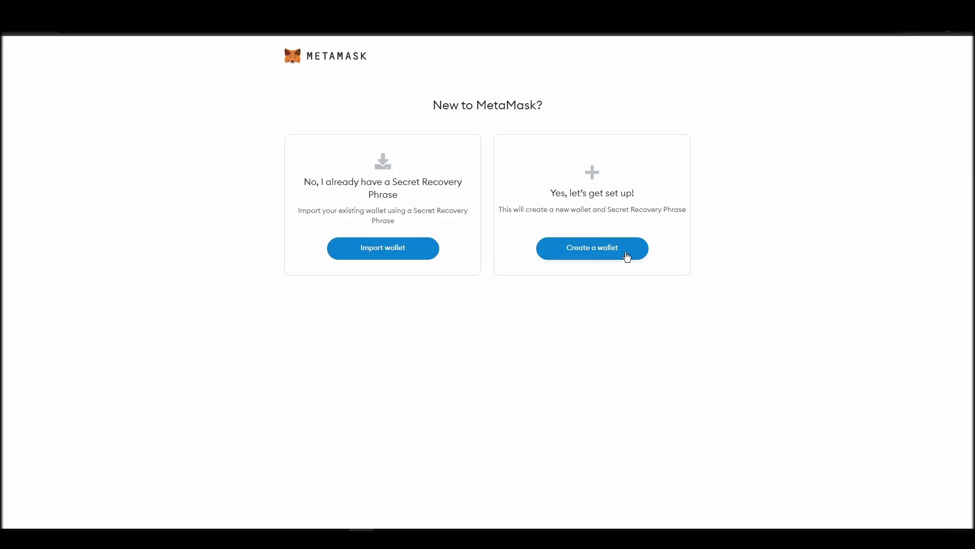
left_click(625, 255)
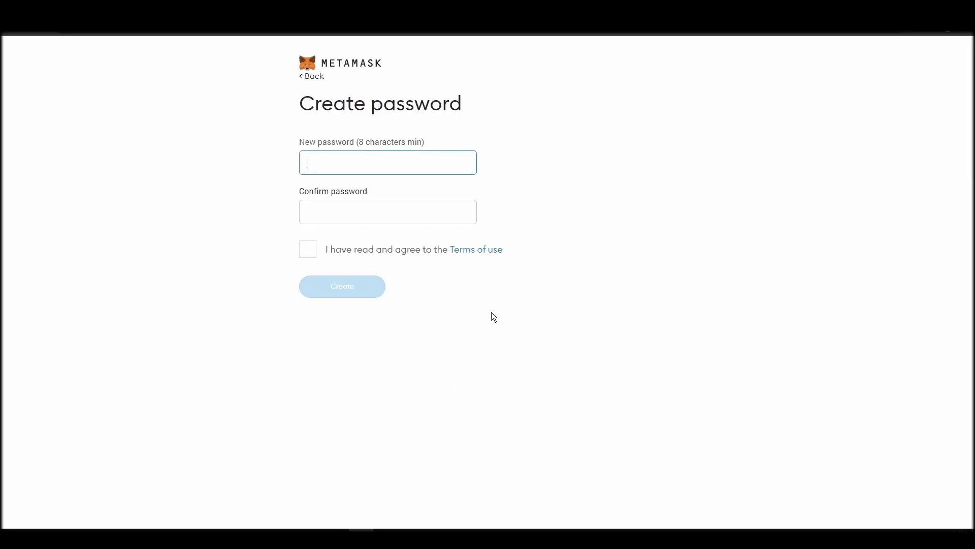
type("aaaaaaaaa")
key("Tab")
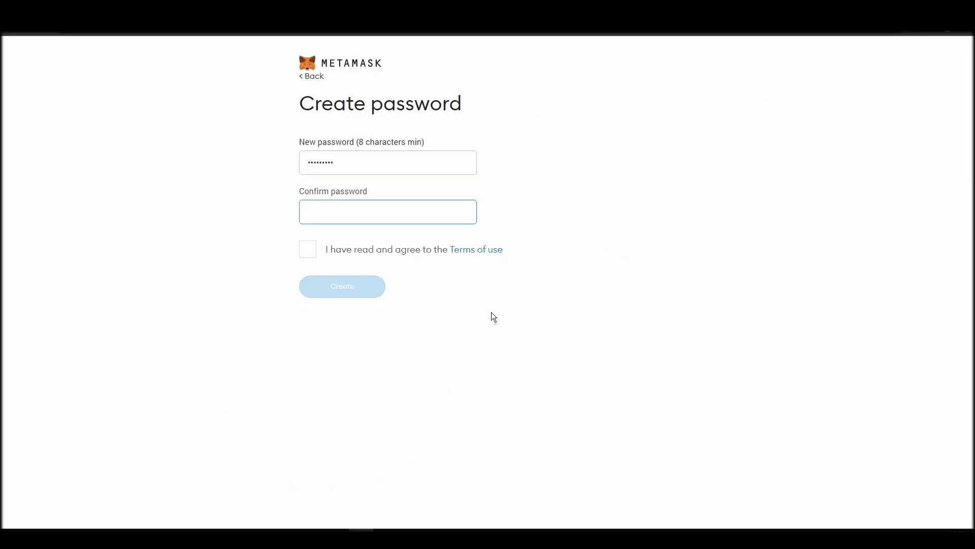
type("aaaaaaaaa")
left_click(312, 252)
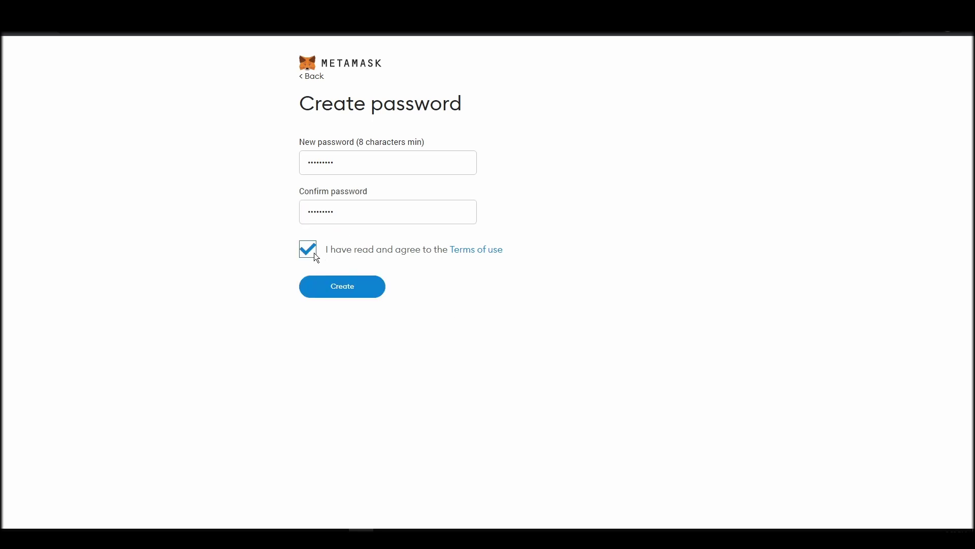
left_click(369, 287)
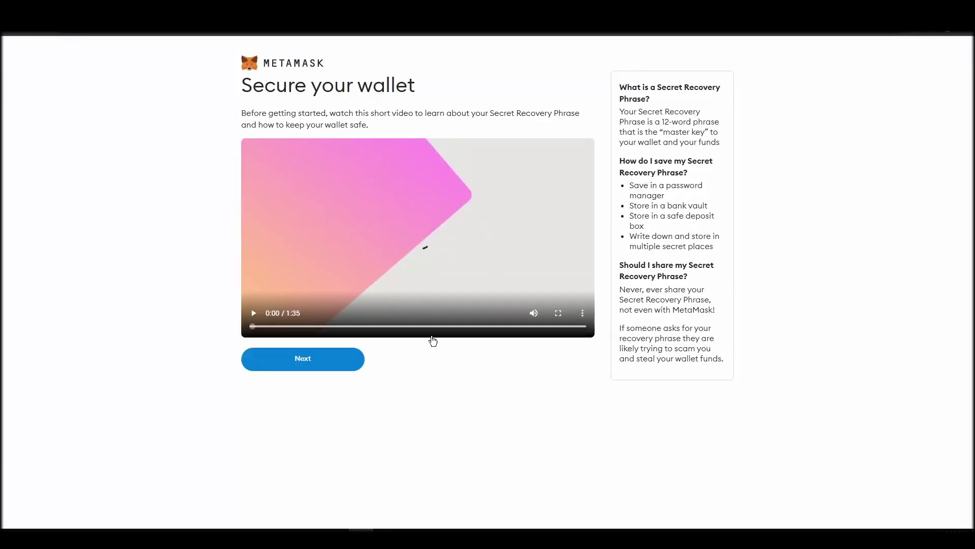
Step: Reveal the Secret Recovery Phrase and copy it
left_click(342, 366)
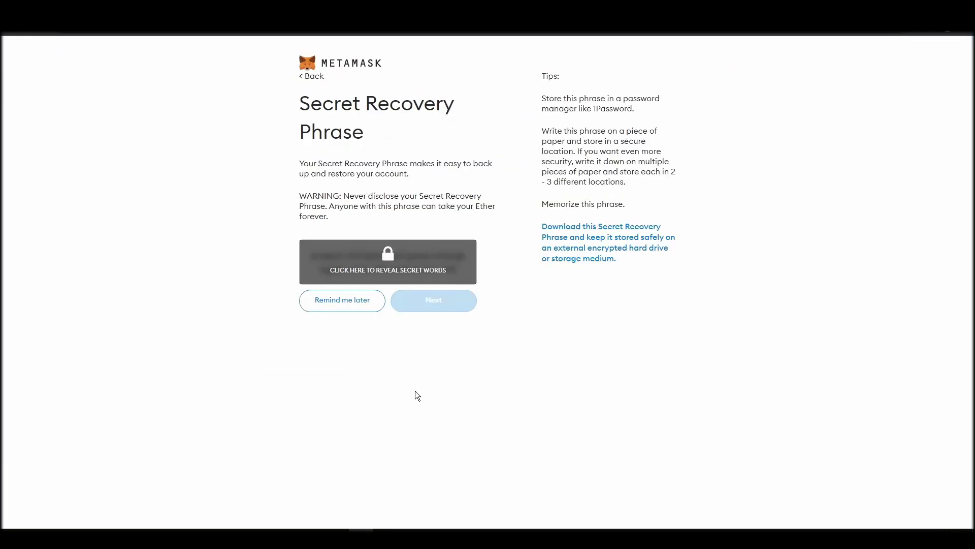
left_click(410, 265)
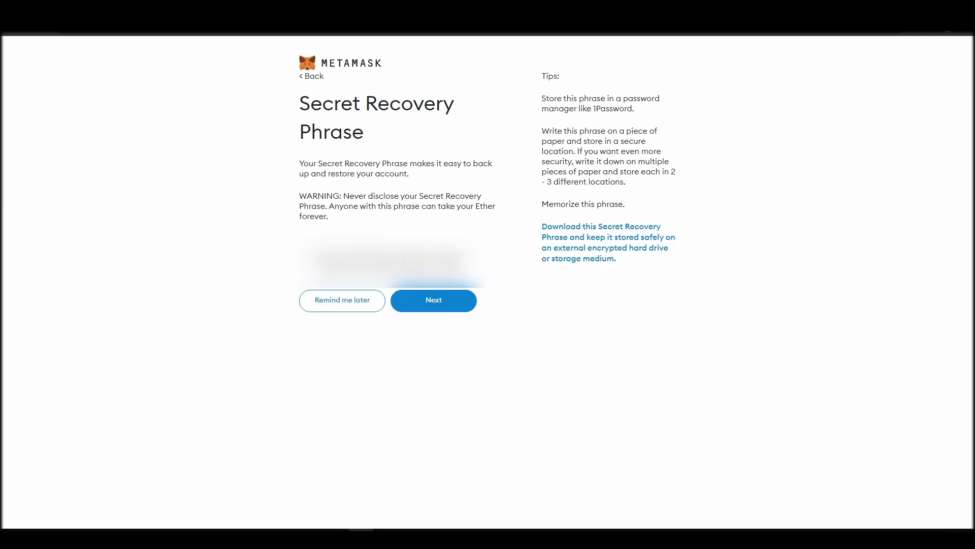
triple_click(410, 265)
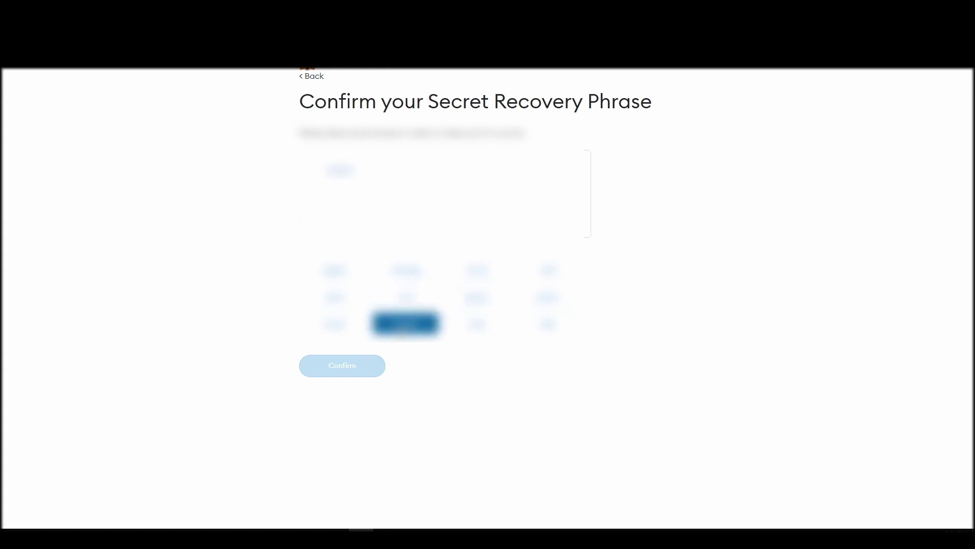
Step: Confirm the recovery phrase by selecting its words in order, then finish setup
left_click(547, 271)
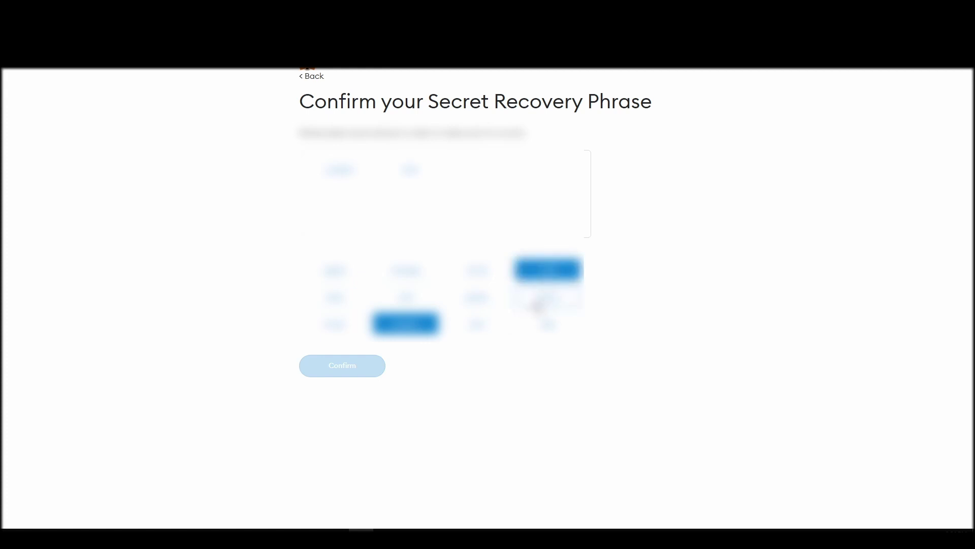
left_click(538, 300)
left_click(406, 298)
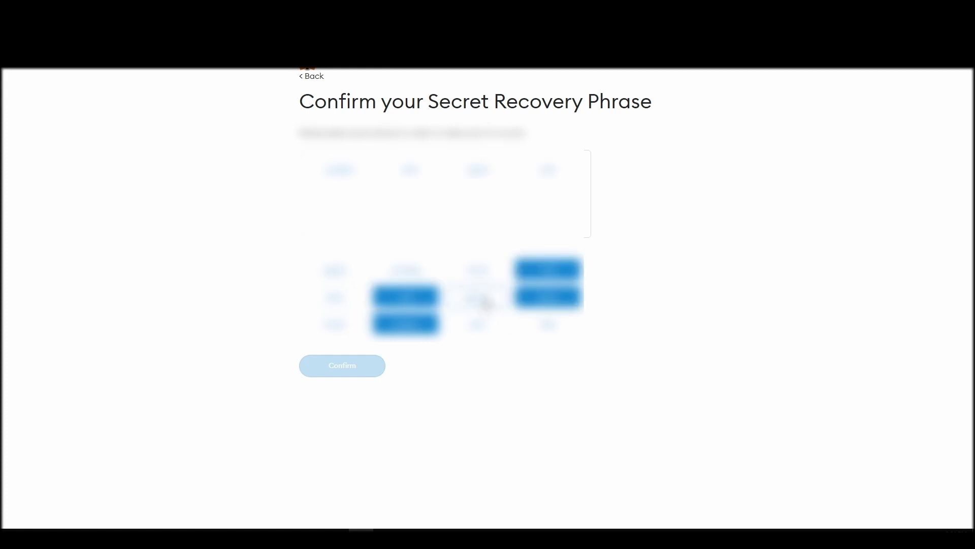
left_click(482, 301)
left_click(412, 274)
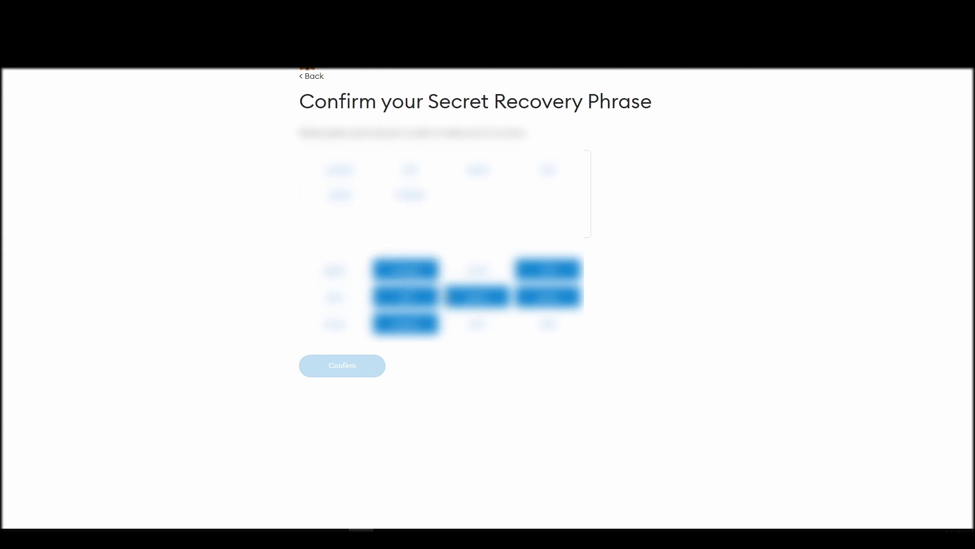
left_click(347, 274)
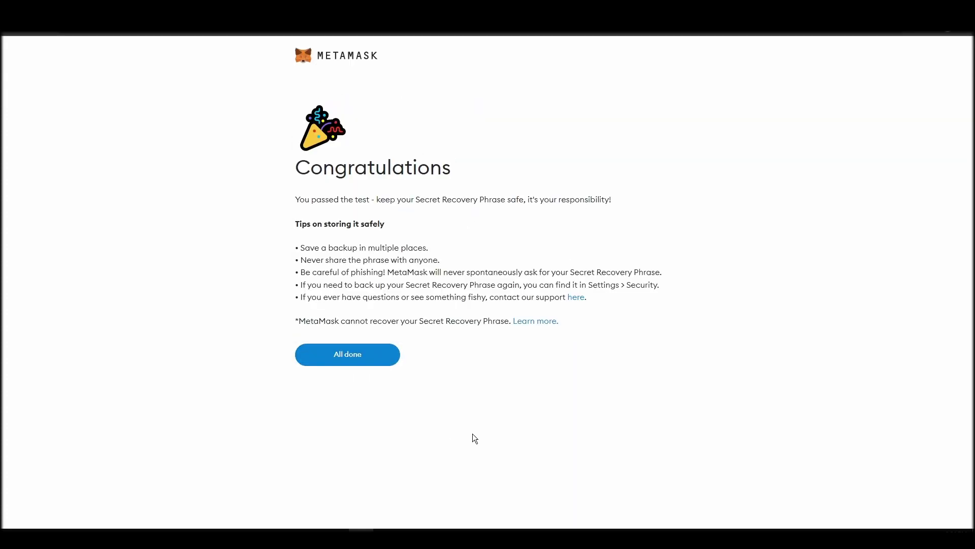
left_click(363, 362)
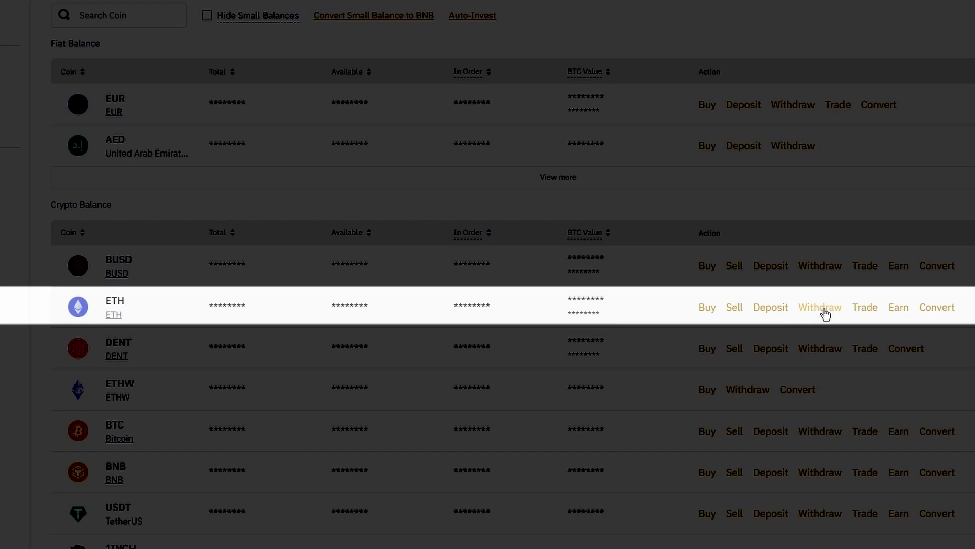
Step: Start an ETH withdrawal and paste the MetaMask account address as the destination
left_click(821, 308)
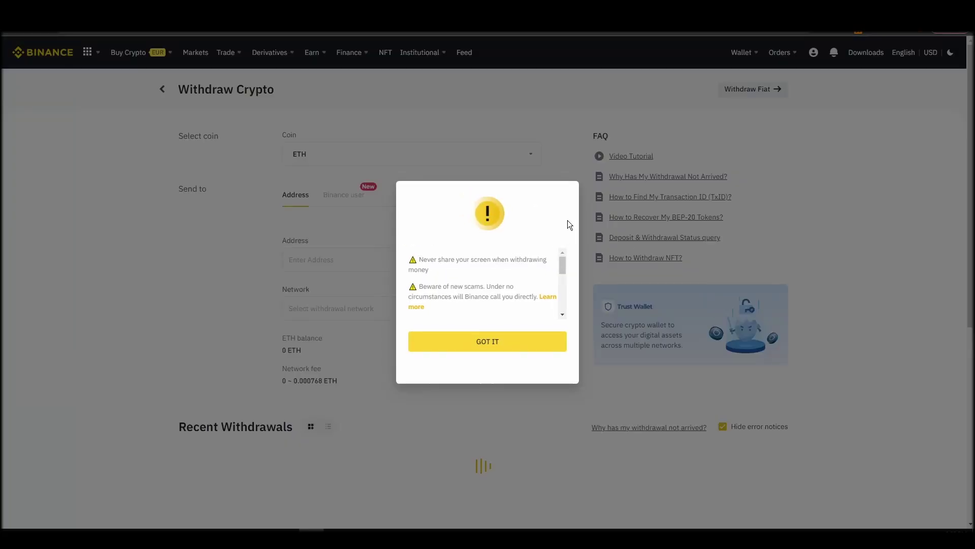
left_click(522, 342)
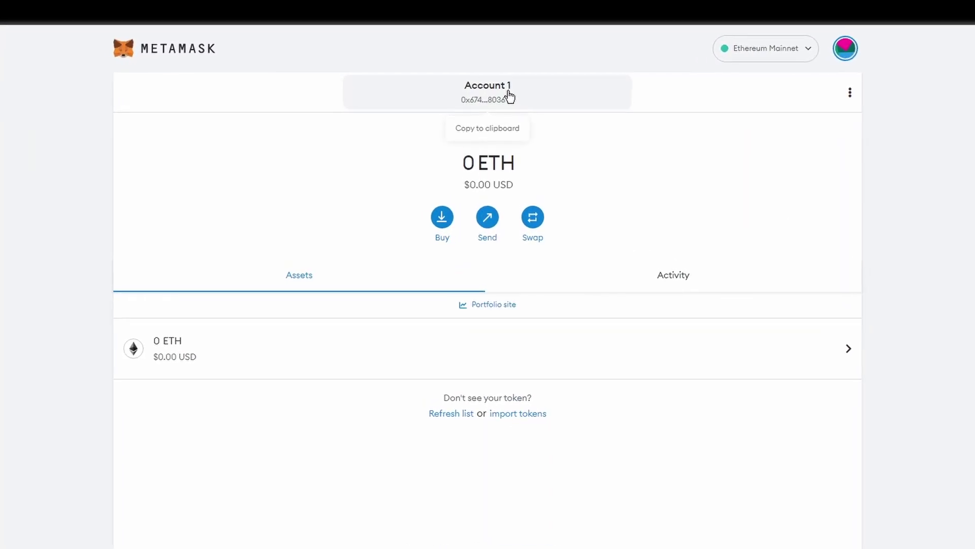
left_click(509, 95)
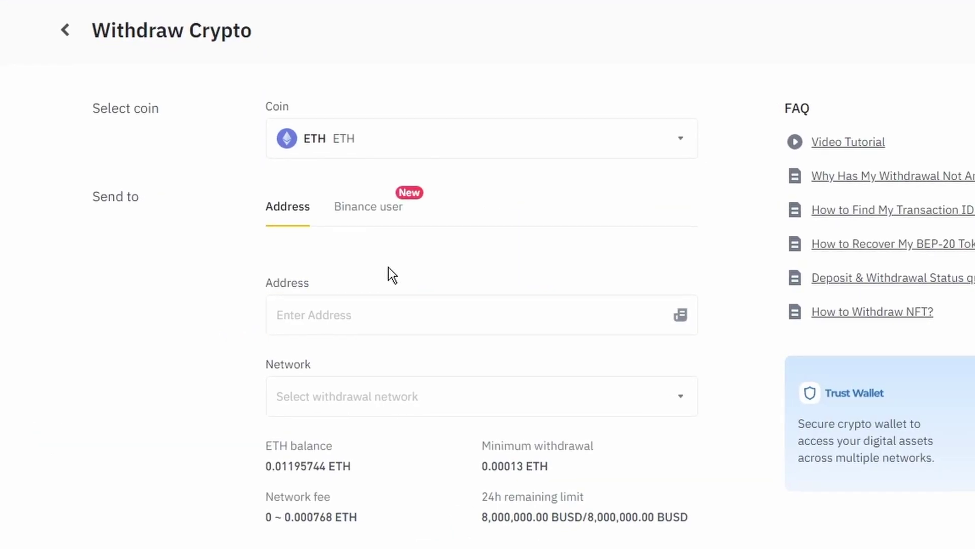
left_click(394, 305)
right_click(384, 307)
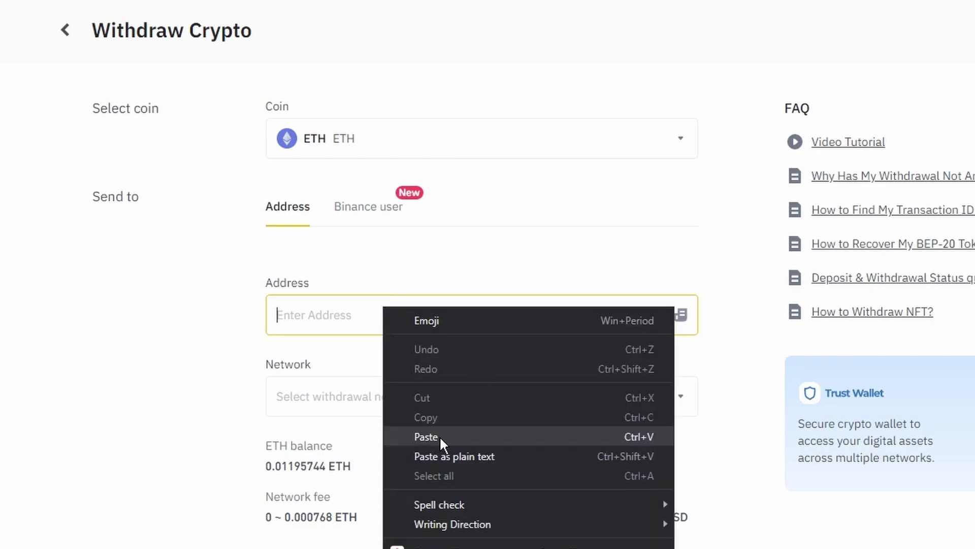
left_click(440, 436)
Step: Withdraw the maximum 0.01195744 ETH over Ethereum (ERC20) and submit the security verification
left_click(492, 399)
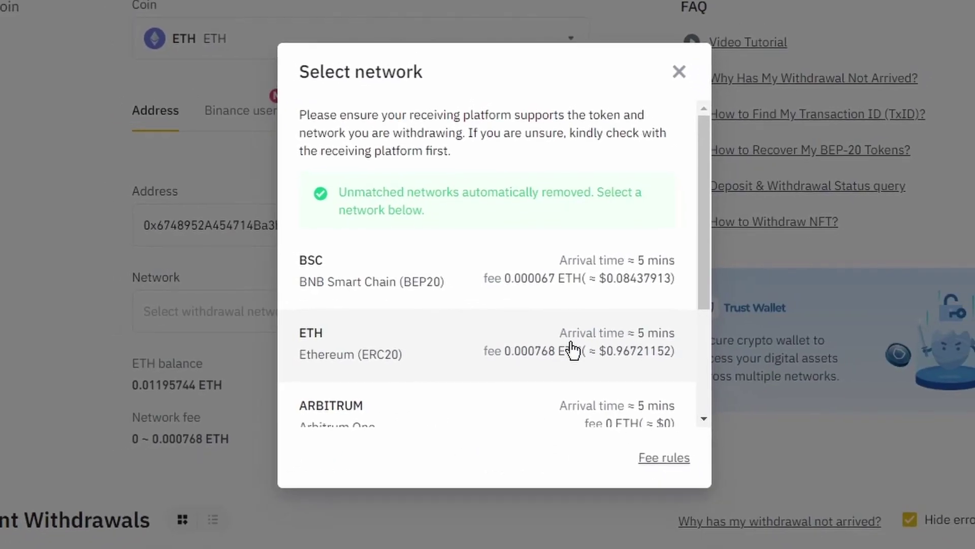
left_click(577, 355)
left_click_drag(499, 320, 507, 323)
left_click(505, 319)
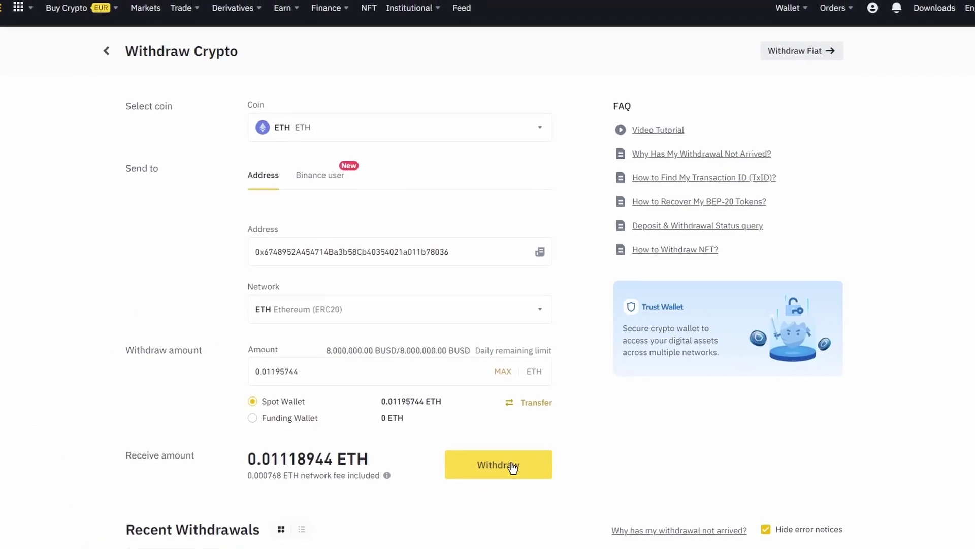
left_click(517, 474)
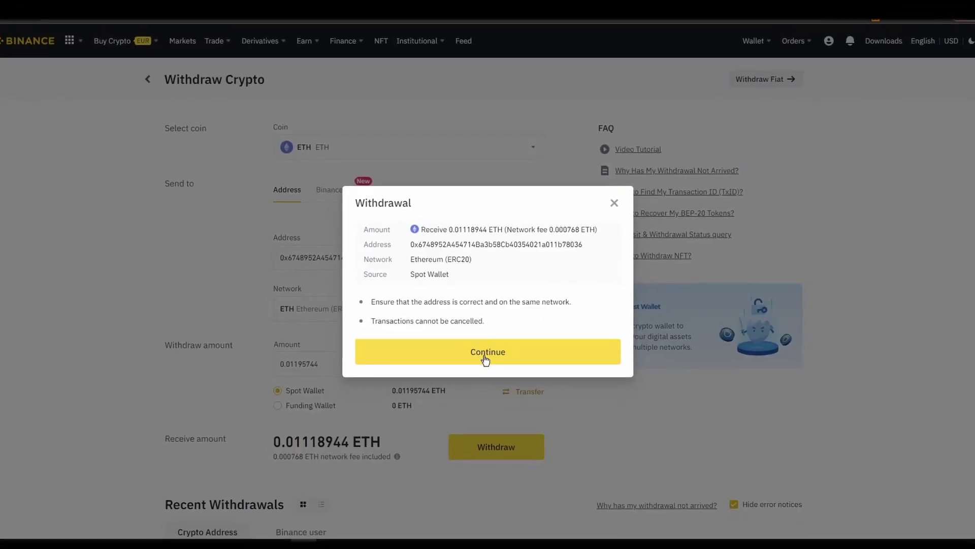
left_click(486, 360)
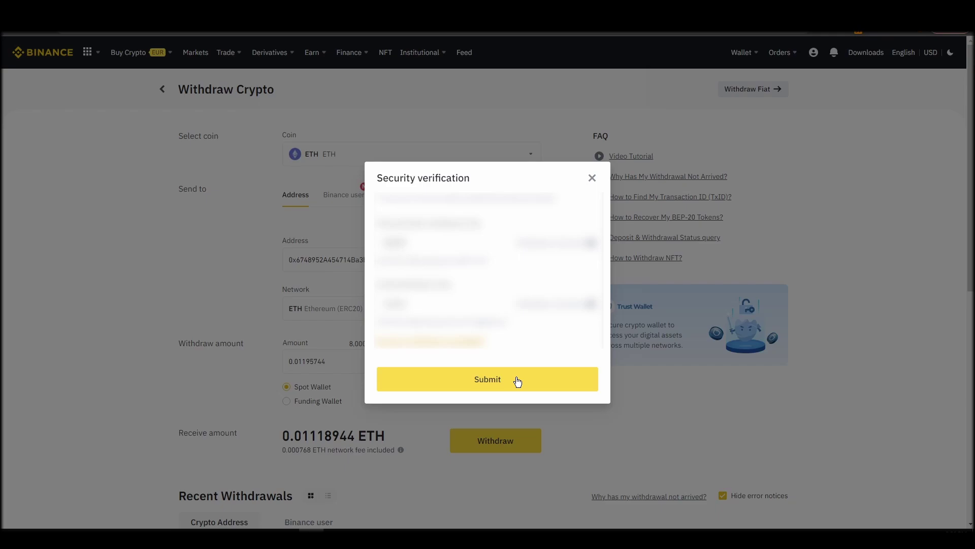
left_click(517, 381)
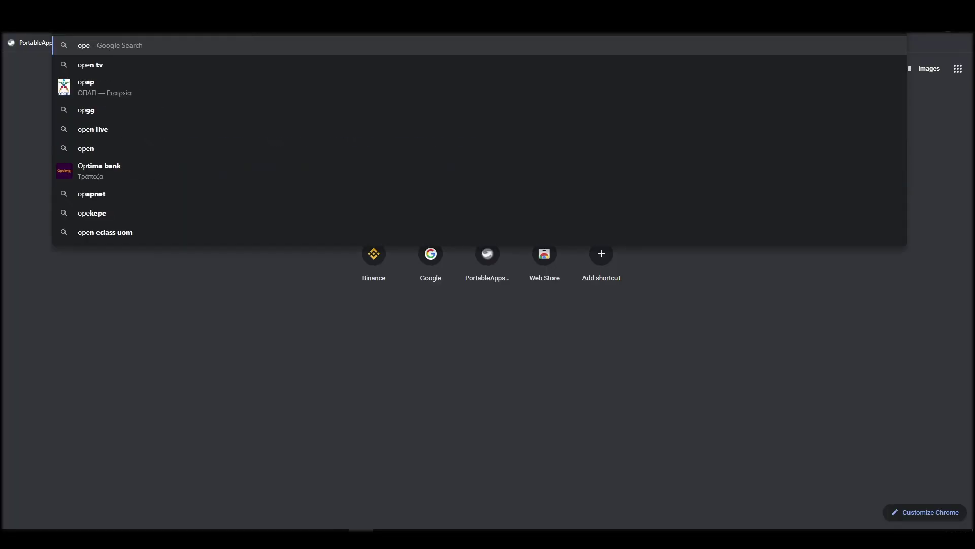
Step: Go to opensea.io
key("BackSpace")
type(".io")
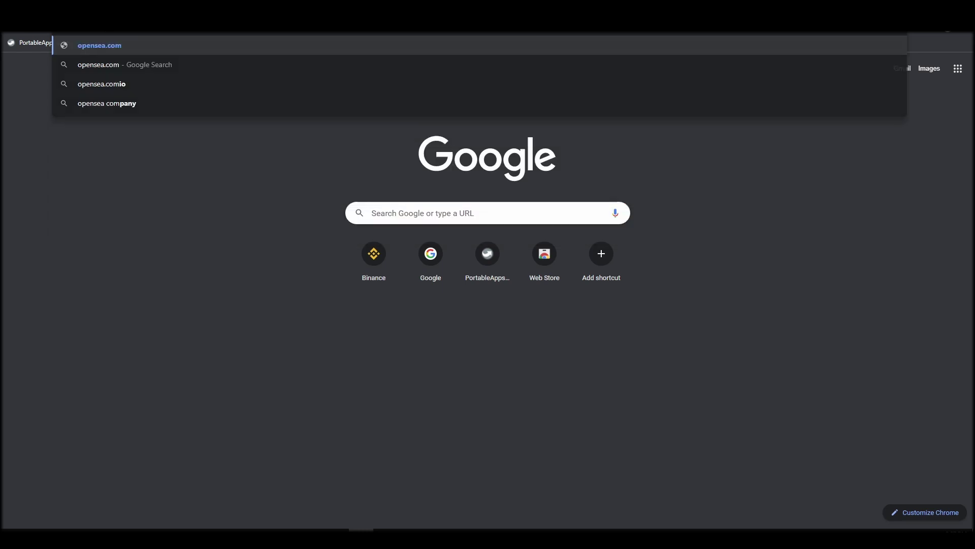
key("Return")
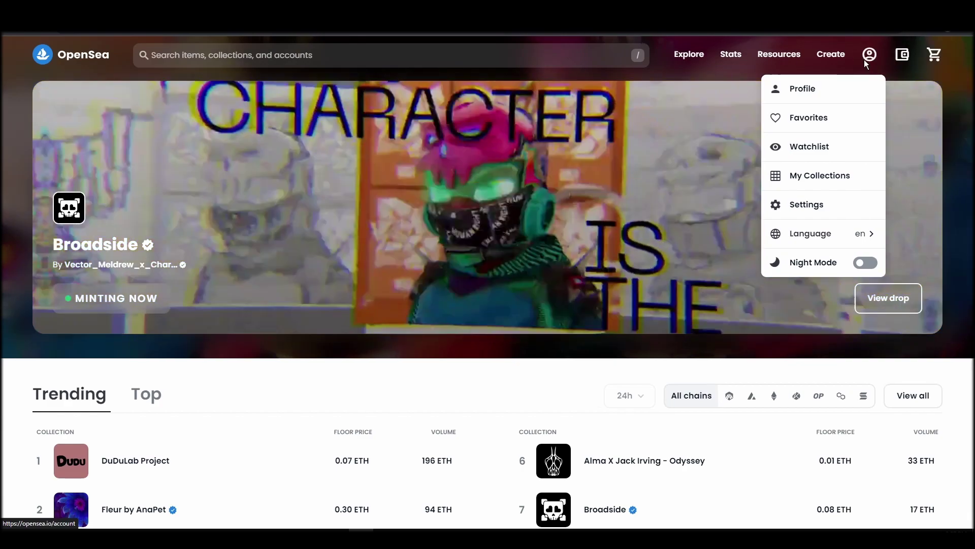
Step: Connect MetaMask Account 1 to OpenSea and sign the sign-in message
left_click(864, 60)
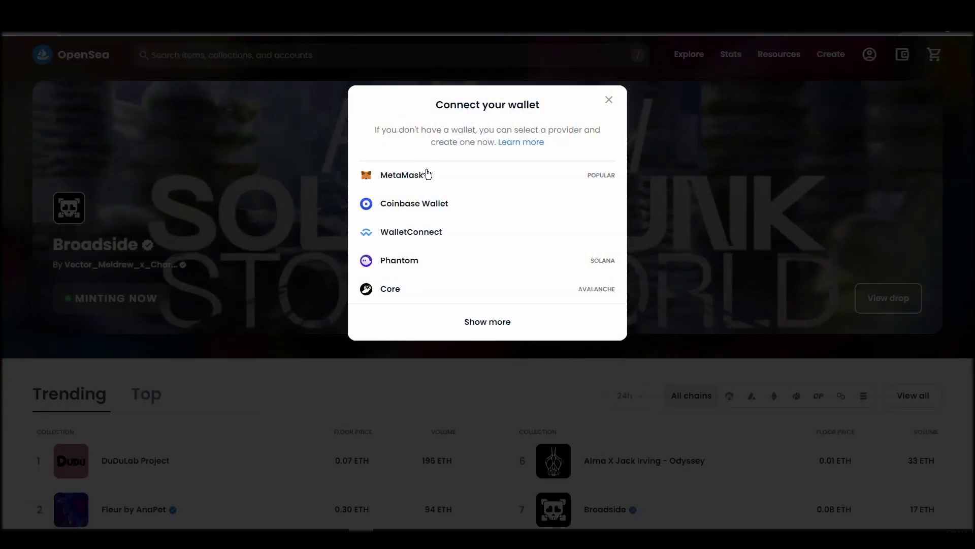
left_click(428, 174)
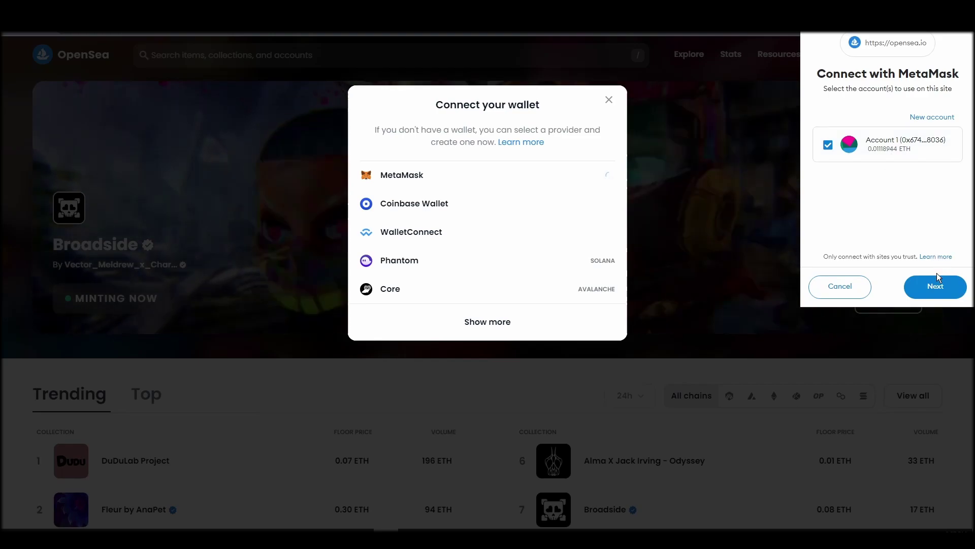
left_click(940, 286)
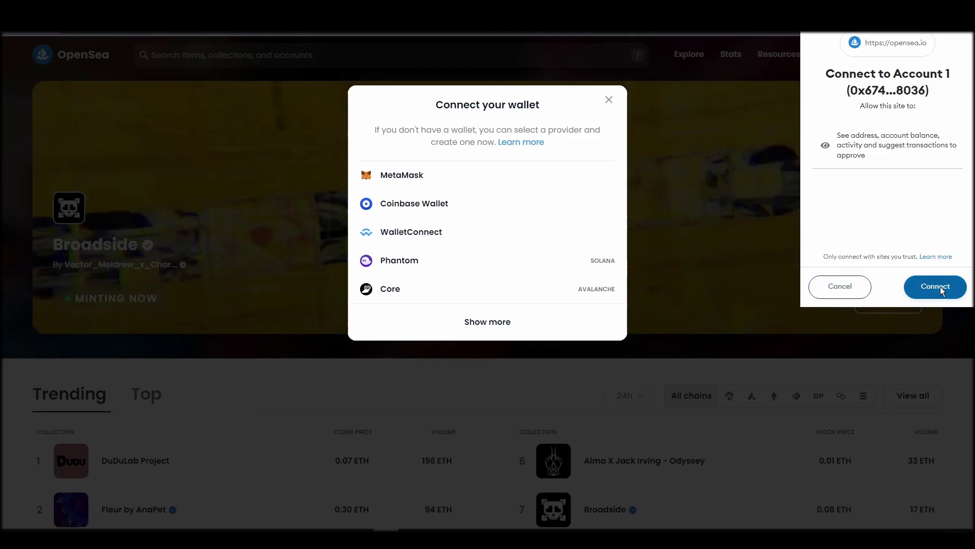
left_click(940, 286)
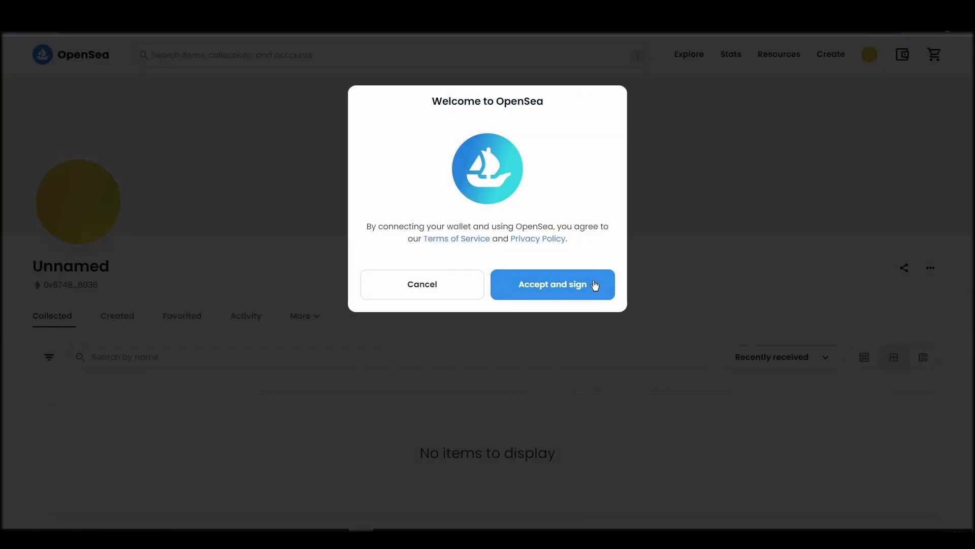
left_click(576, 285)
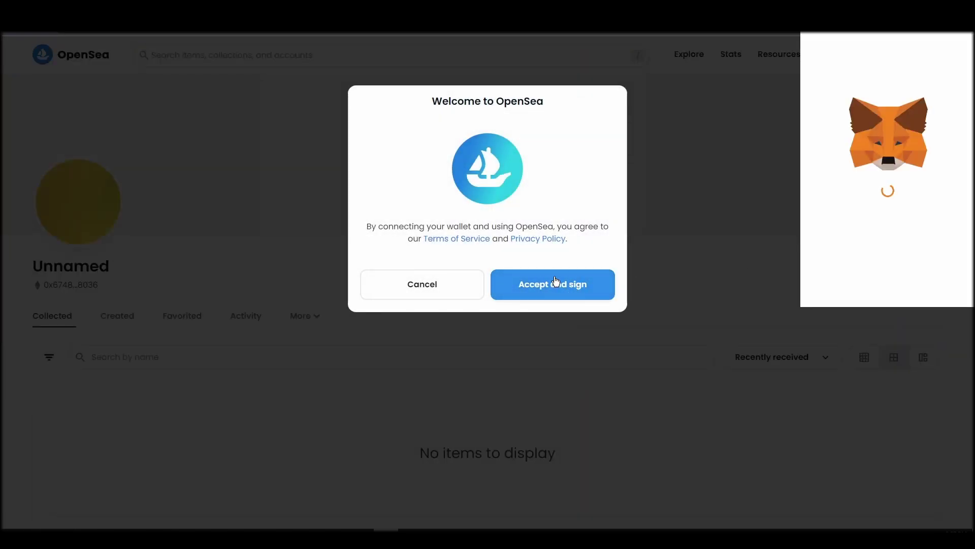
scroll(917, 228, "down", 5)
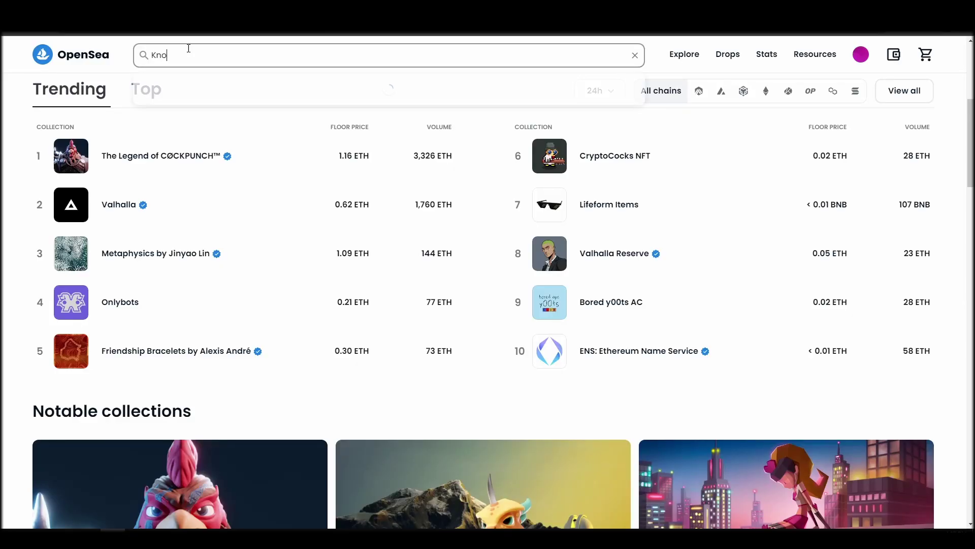
Step: Search for KnownOrigin, open its collection, and scroll to the 0.0009 ETH item grid
type("wnOrigin")
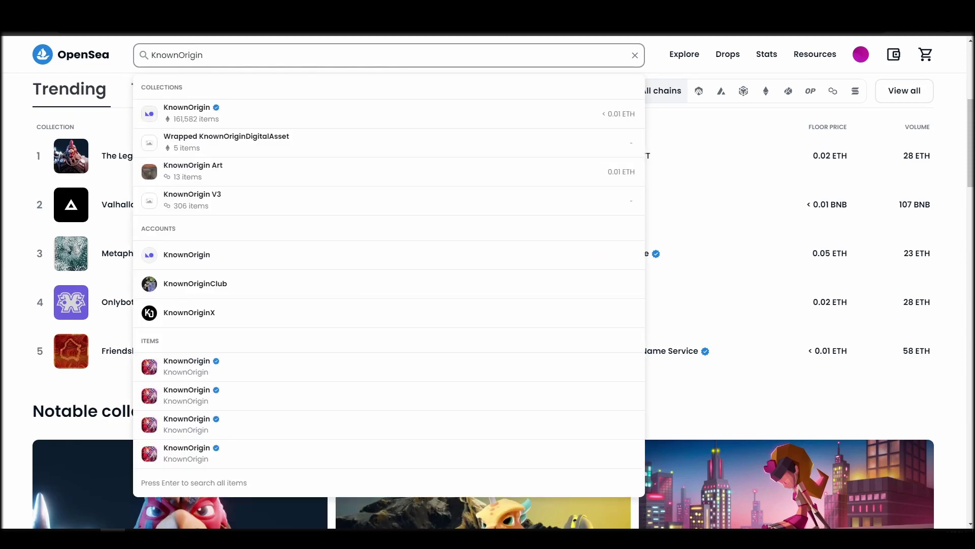
left_click(205, 114)
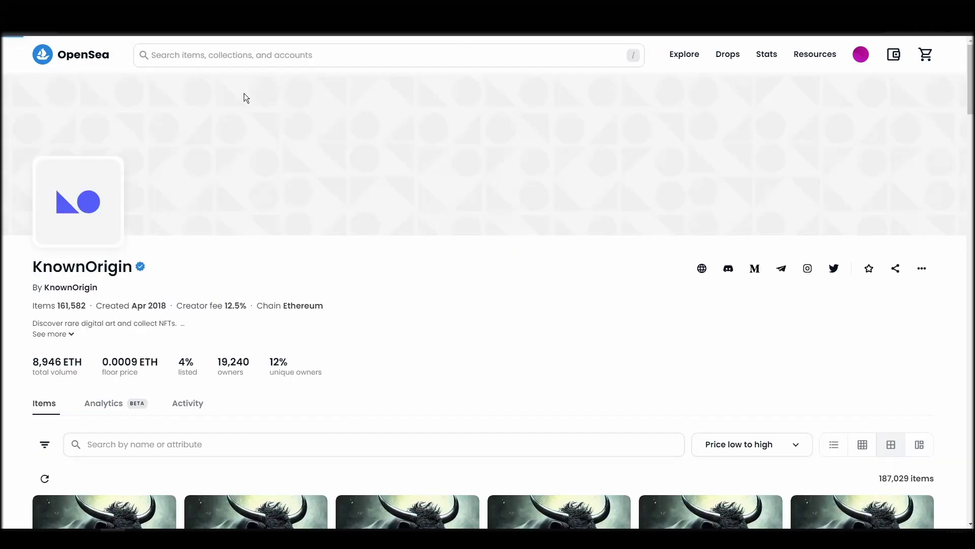
scroll(490, 264, "down", 4)
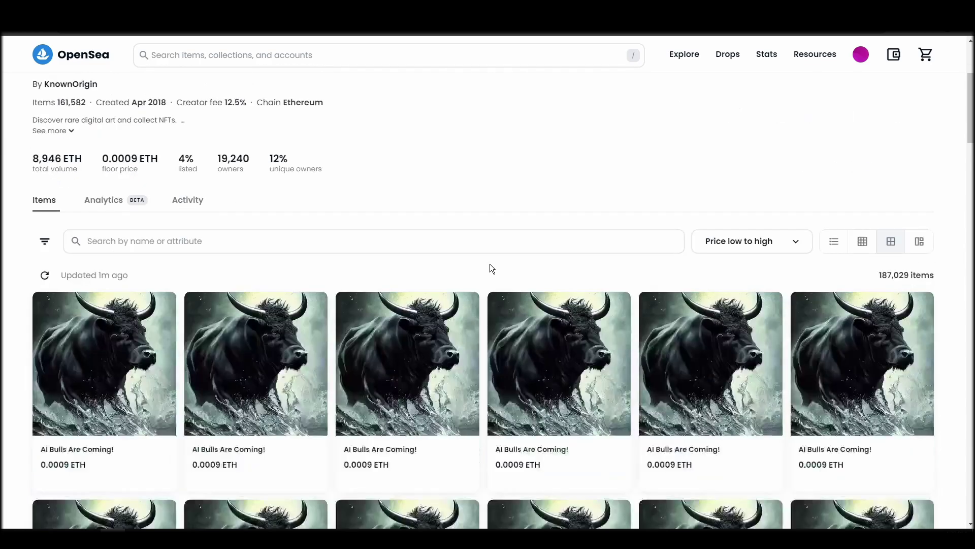
scroll(480, 249, "down", 4)
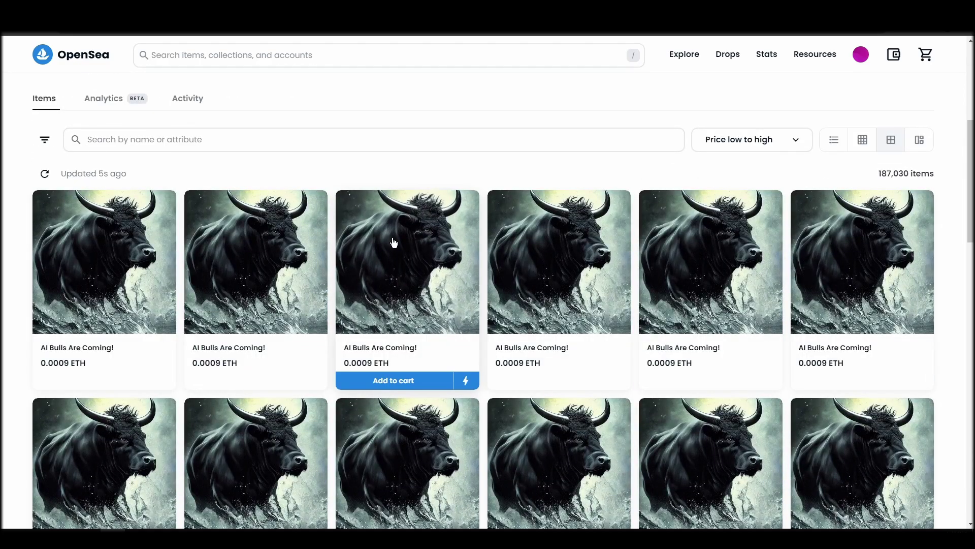
scroll(294, 409, "down", 4)
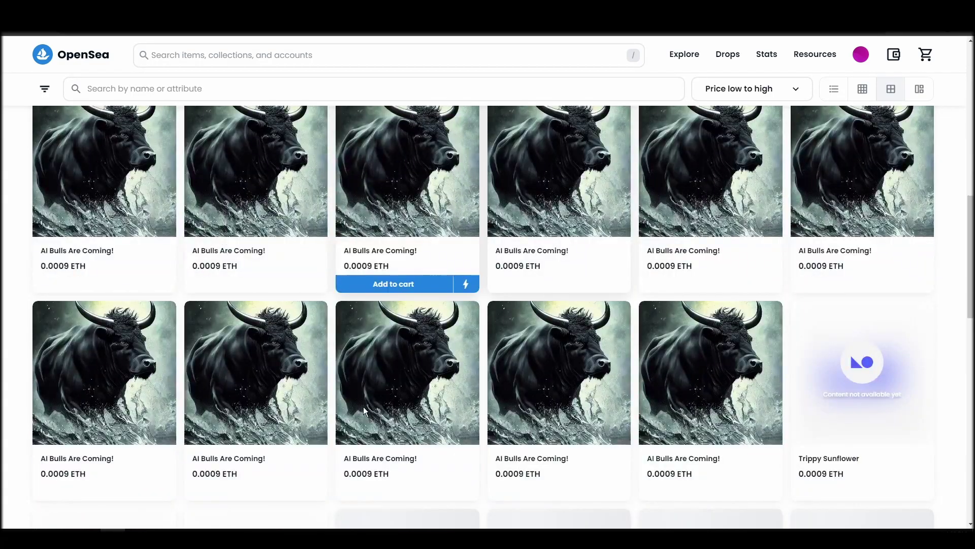
Step: Add the 0.0009 ETH 'AI Bulls Are Coming!' item to the cart and view the cart
left_click(356, 424)
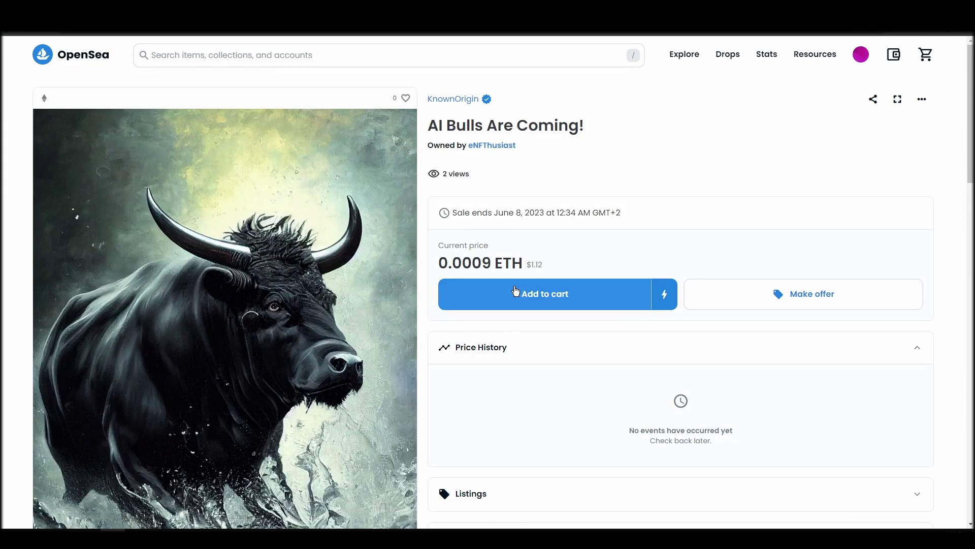
left_click(482, 306)
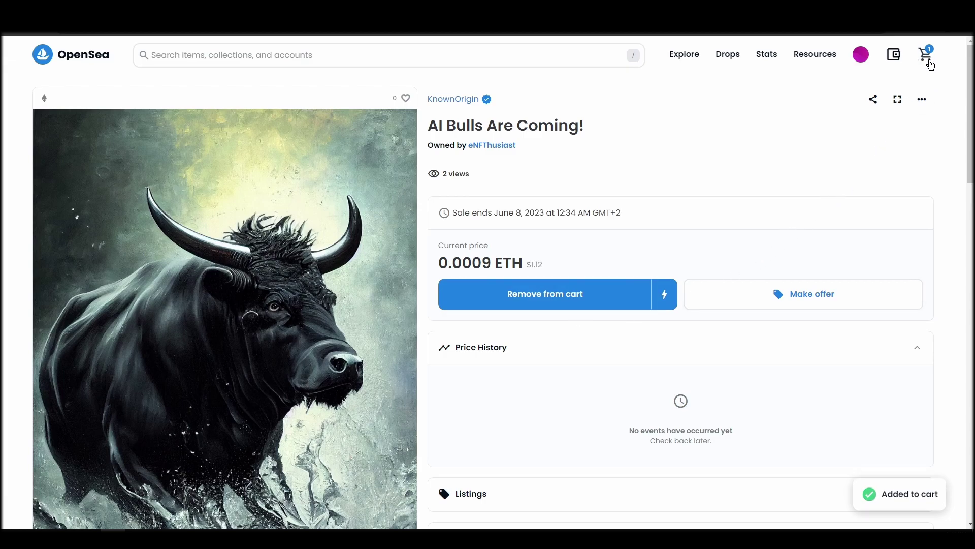
left_click(929, 57)
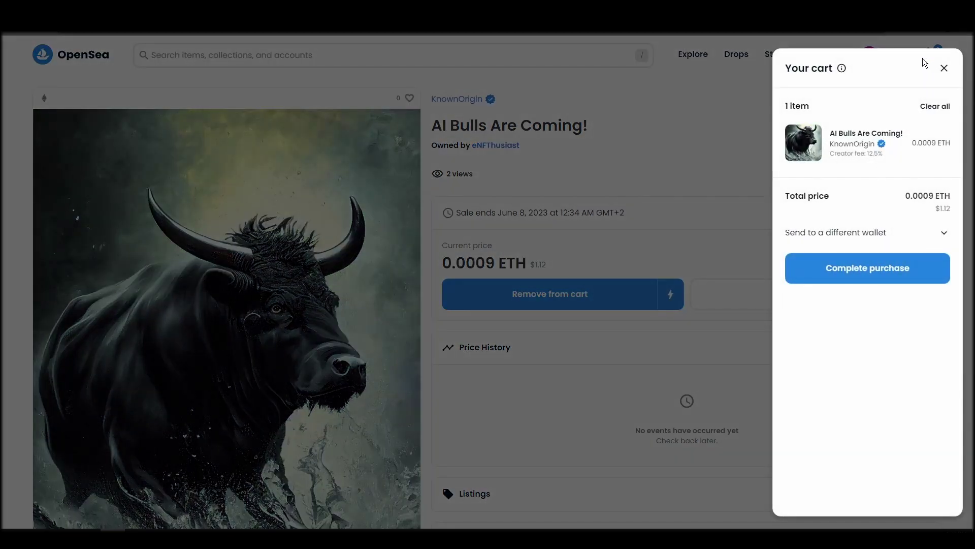